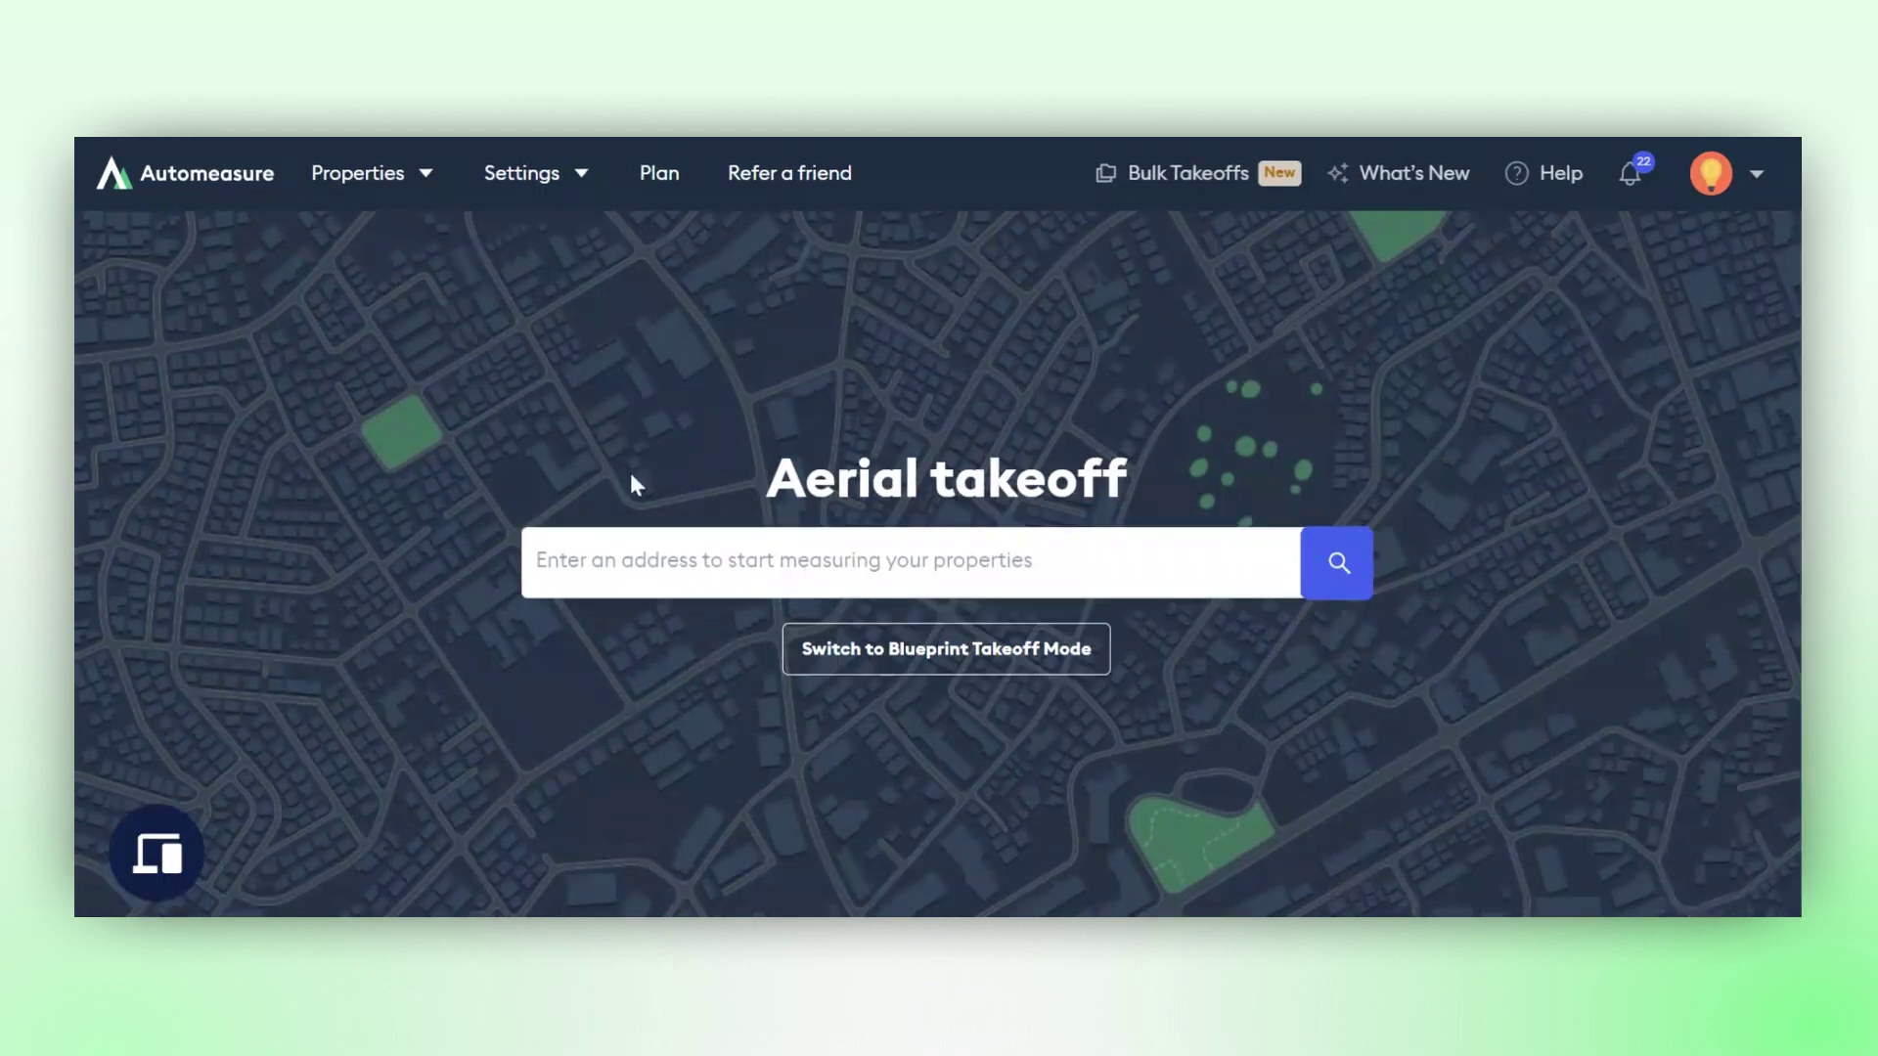
- Go to the Team takeoffs list under Properties and expand the Status filter
click(374, 174)
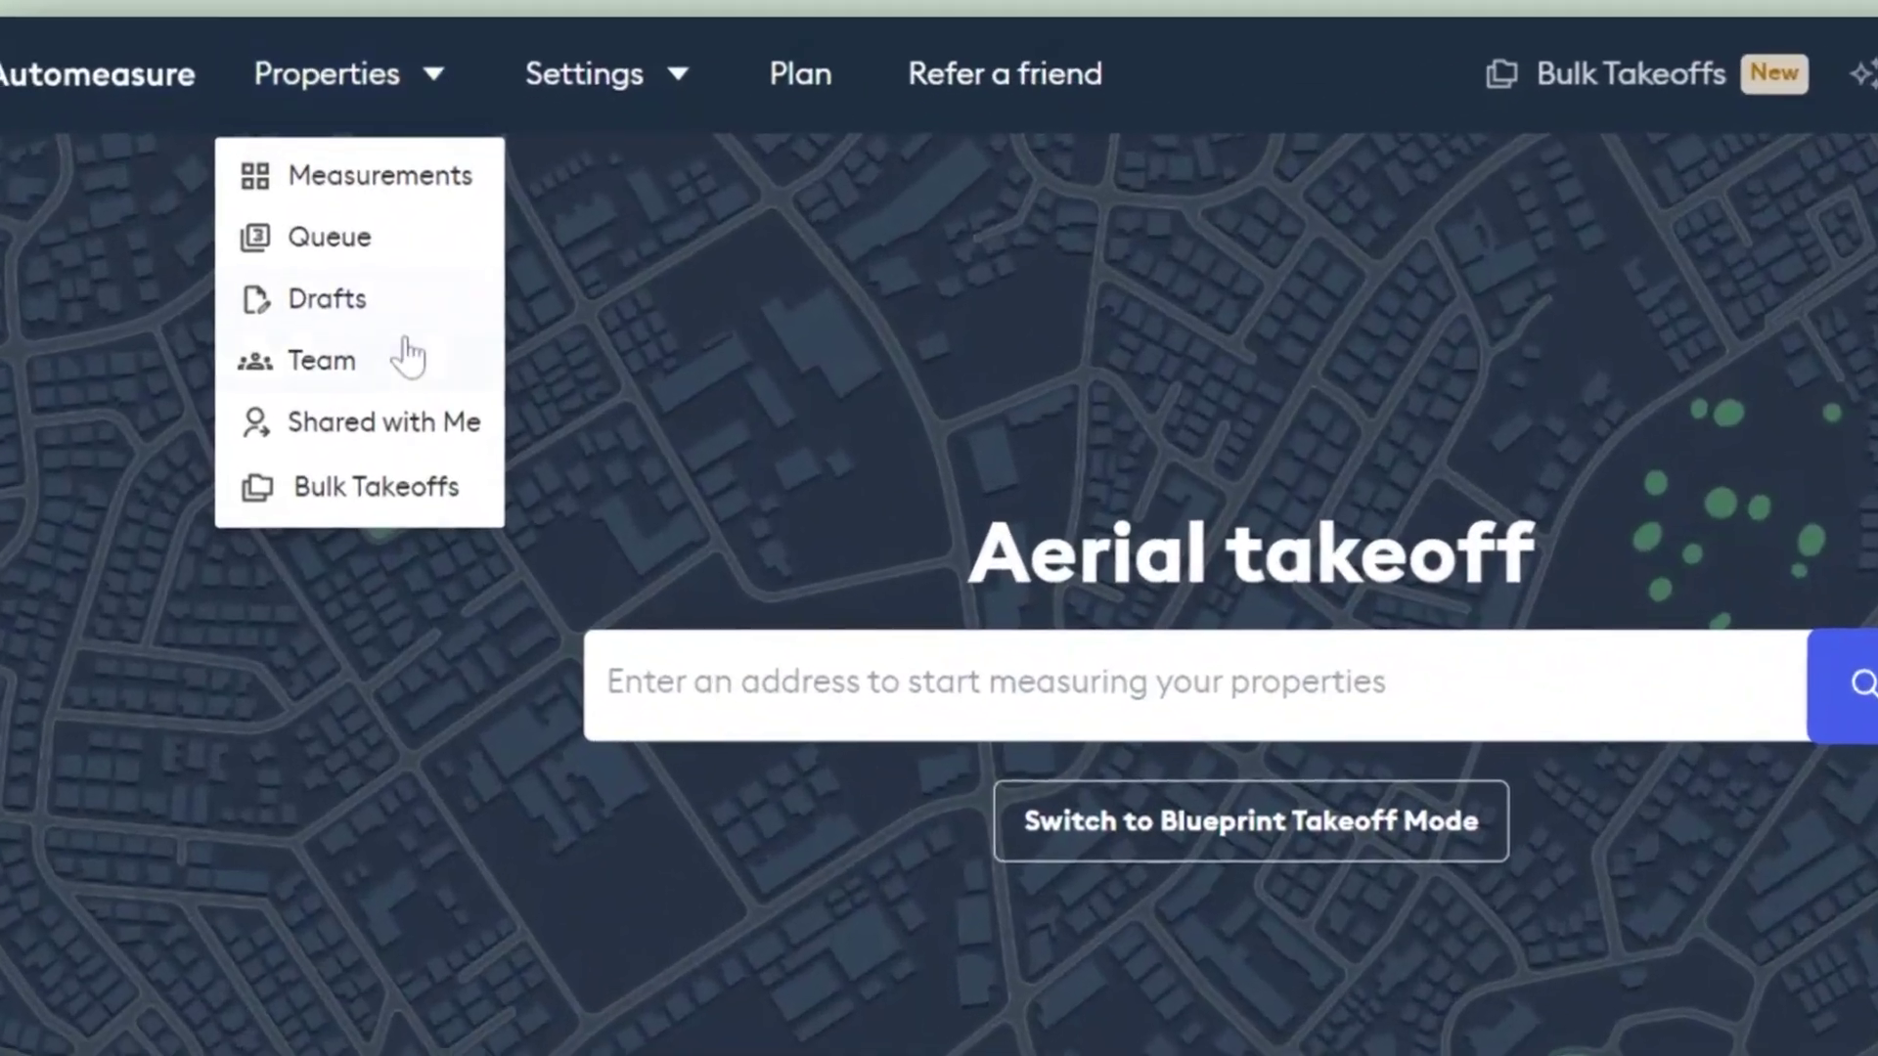
click(353, 356)
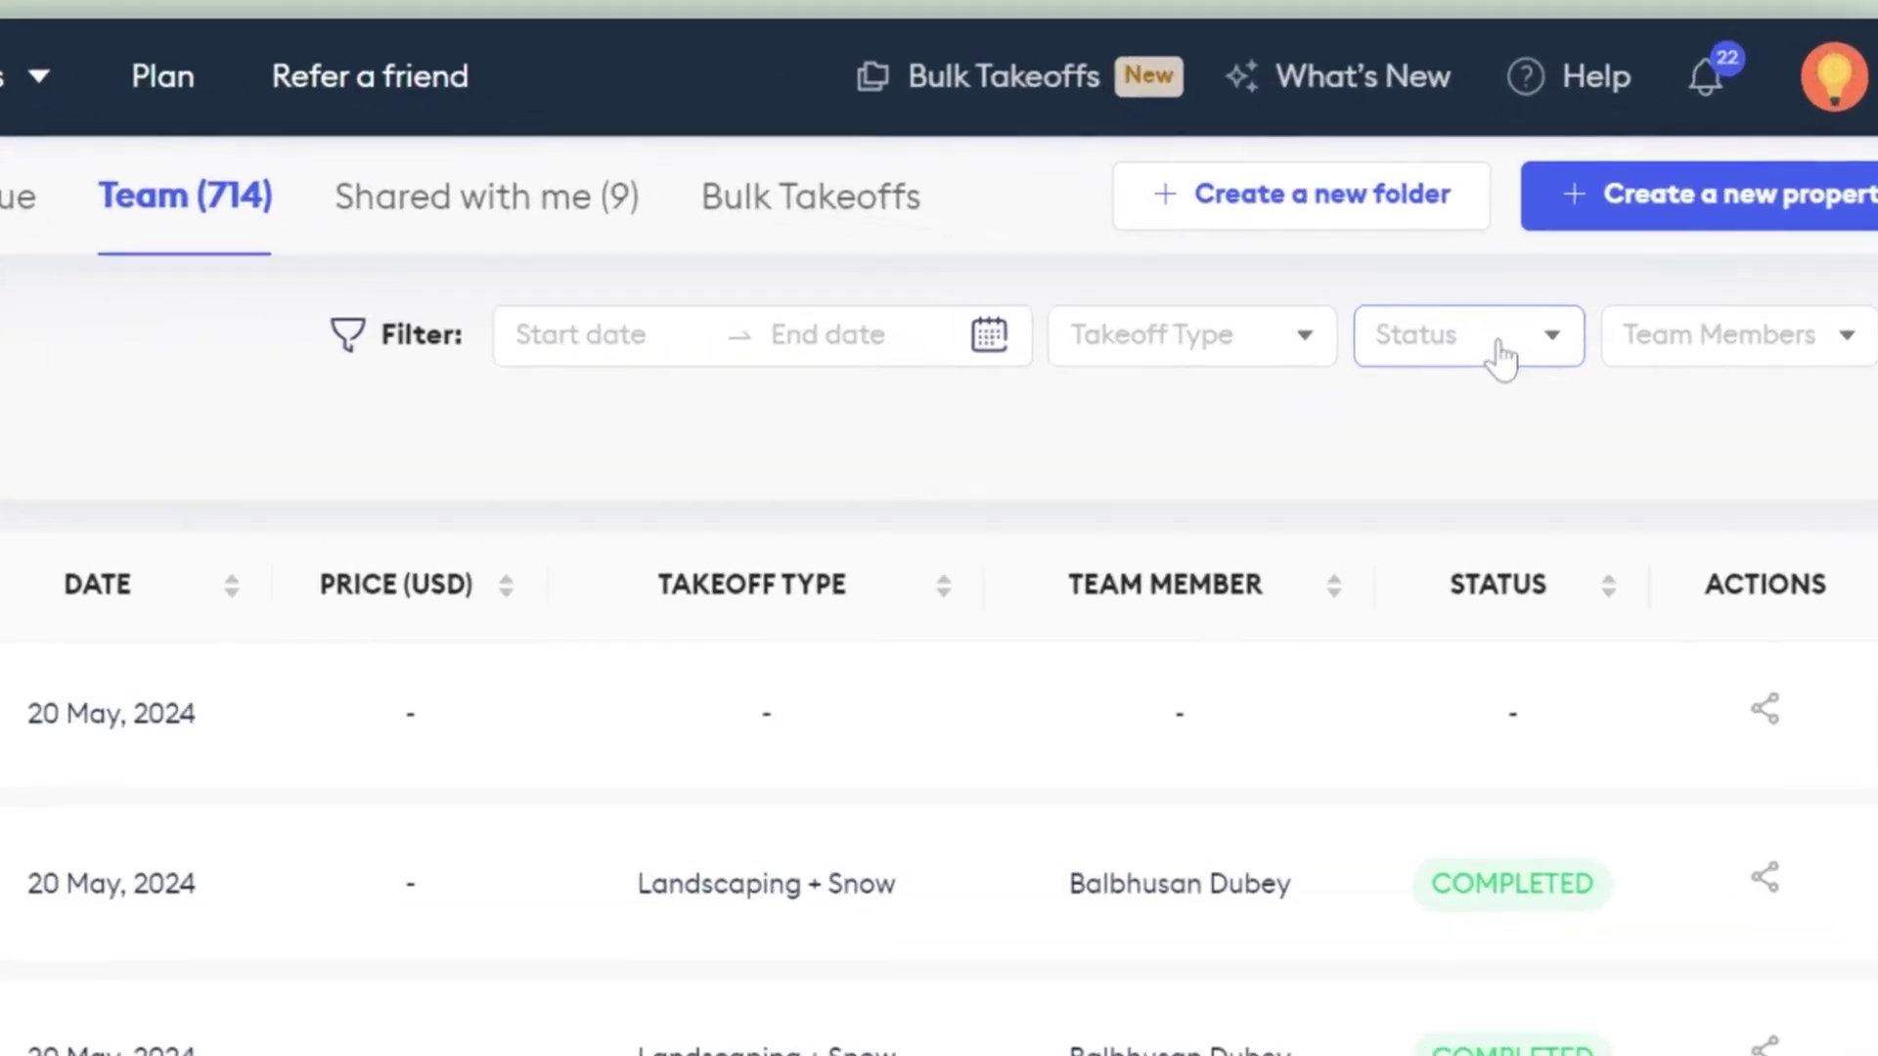
click(1503, 352)
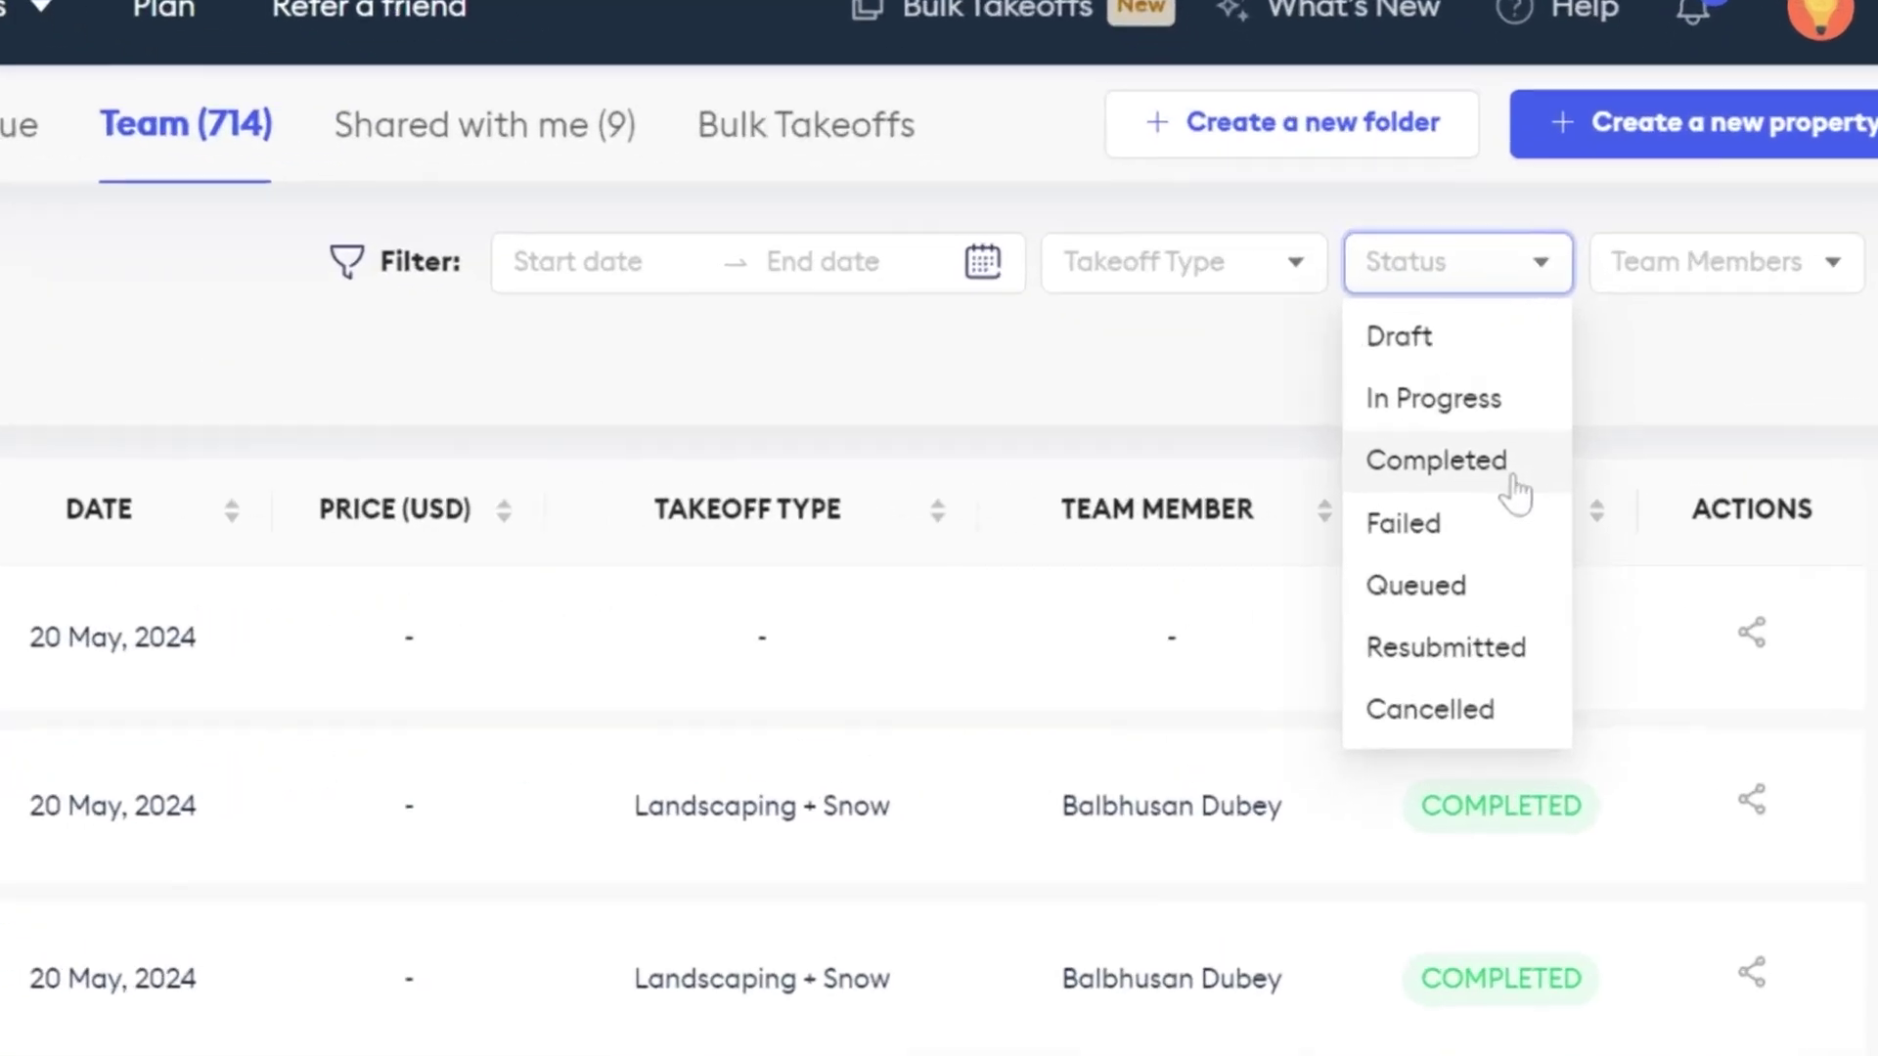
- Filter to Completed takeoffs and share the Copy of Copy of Village at Main Street row
click(1468, 460)
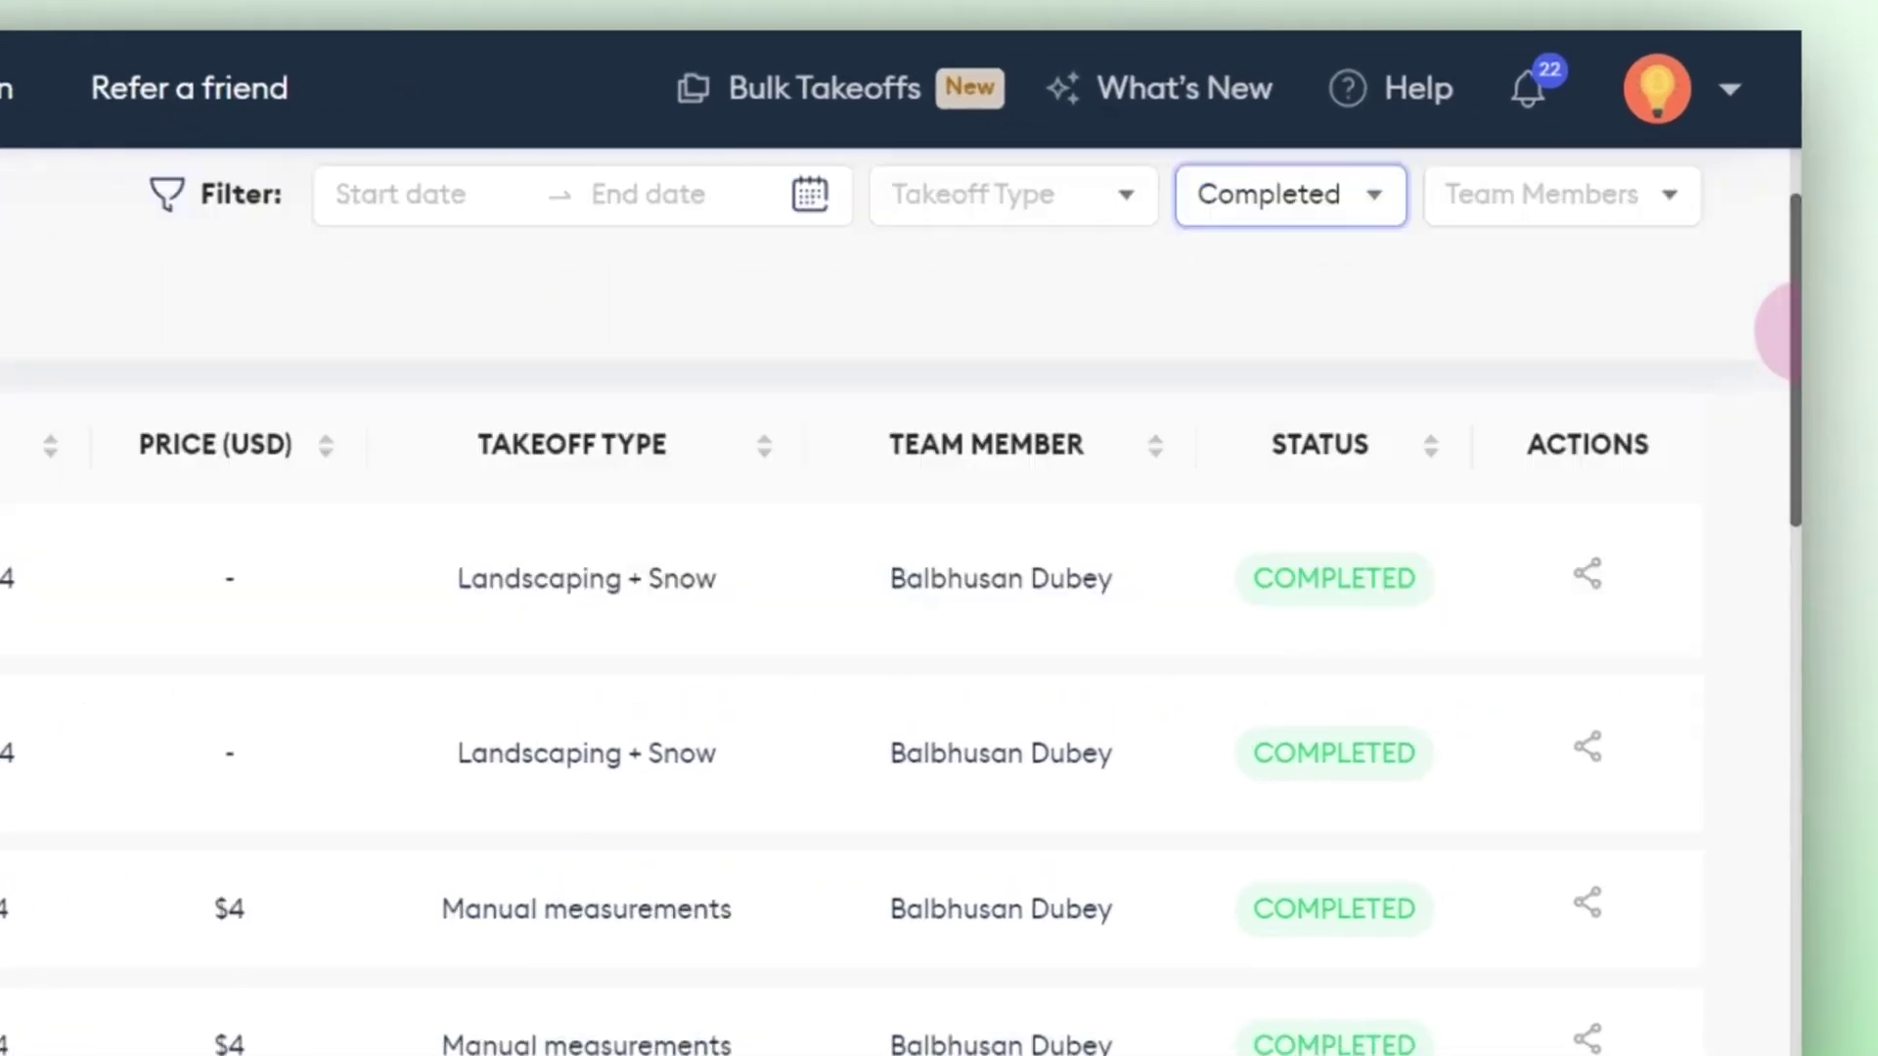
scroll(1589, 393, down, 5)
scroll(940, 588, down, 2)
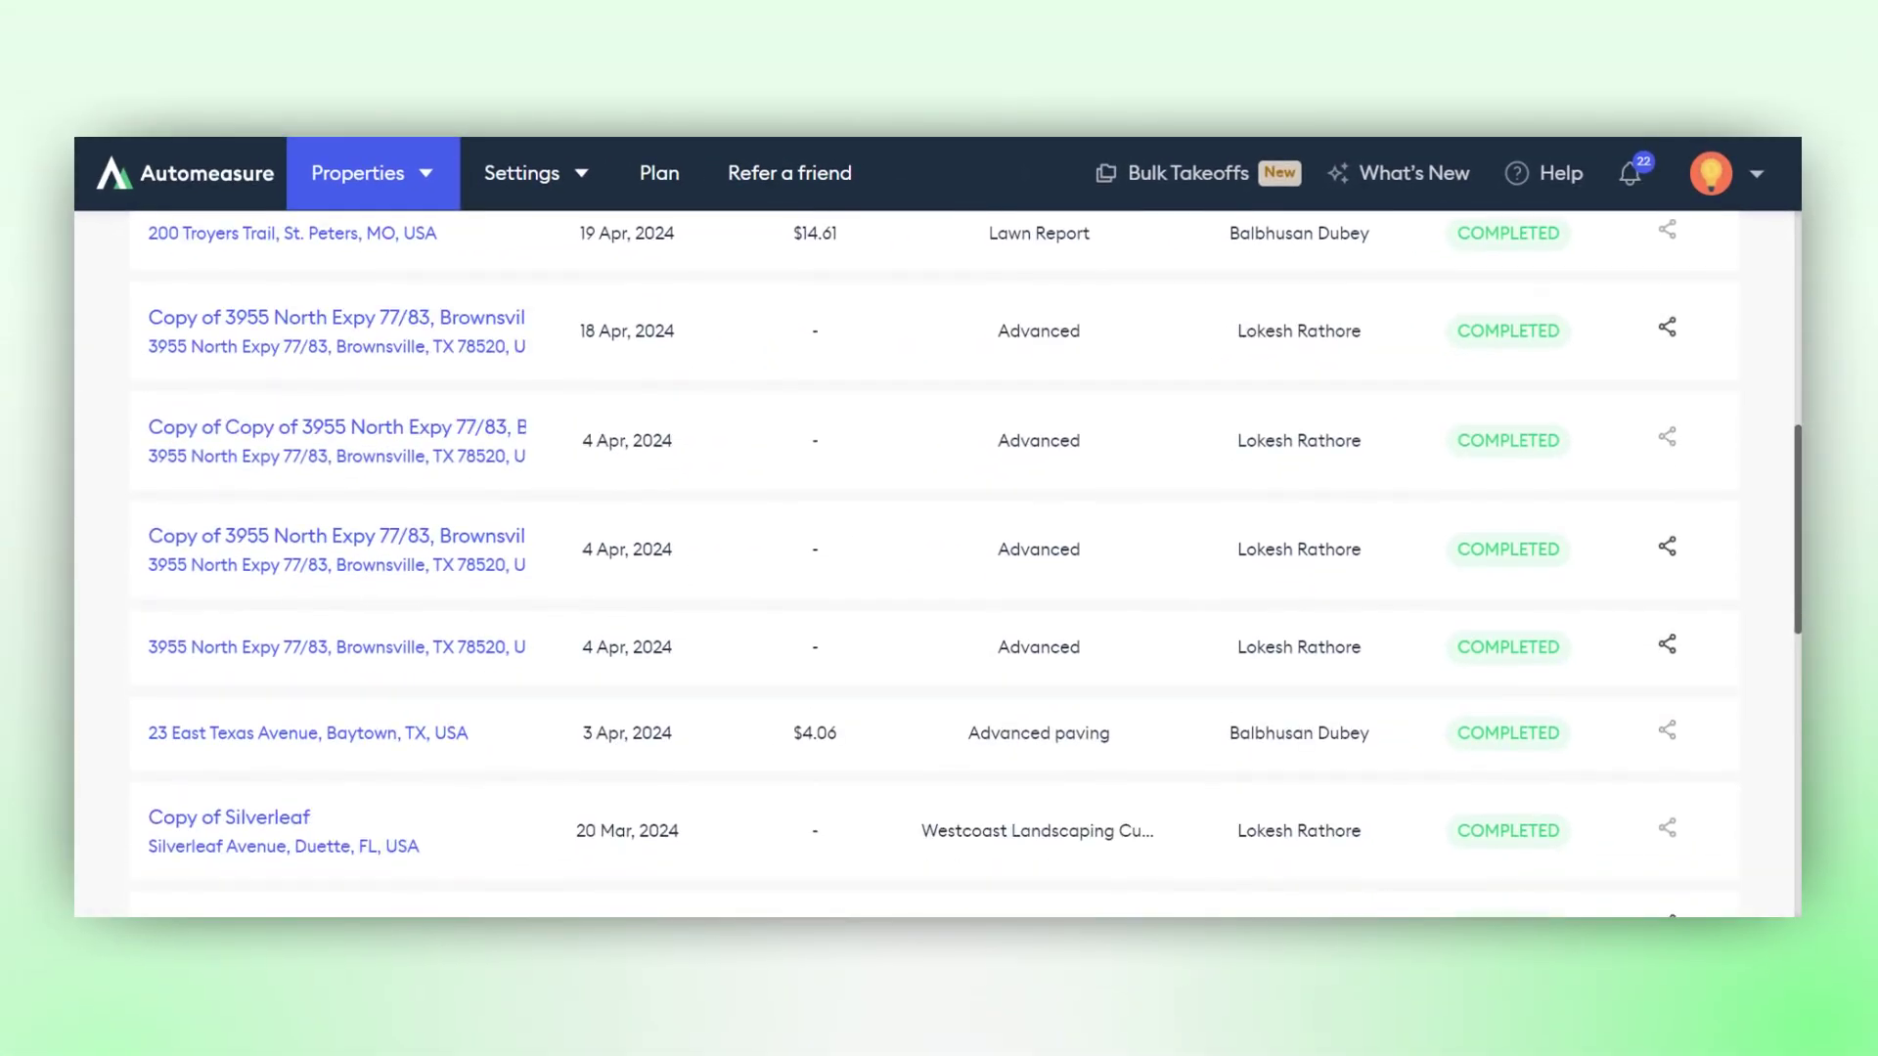
scroll(940, 587, down, 2)
scroll(939, 588, down, 2)
scroll(939, 587, down, 2)
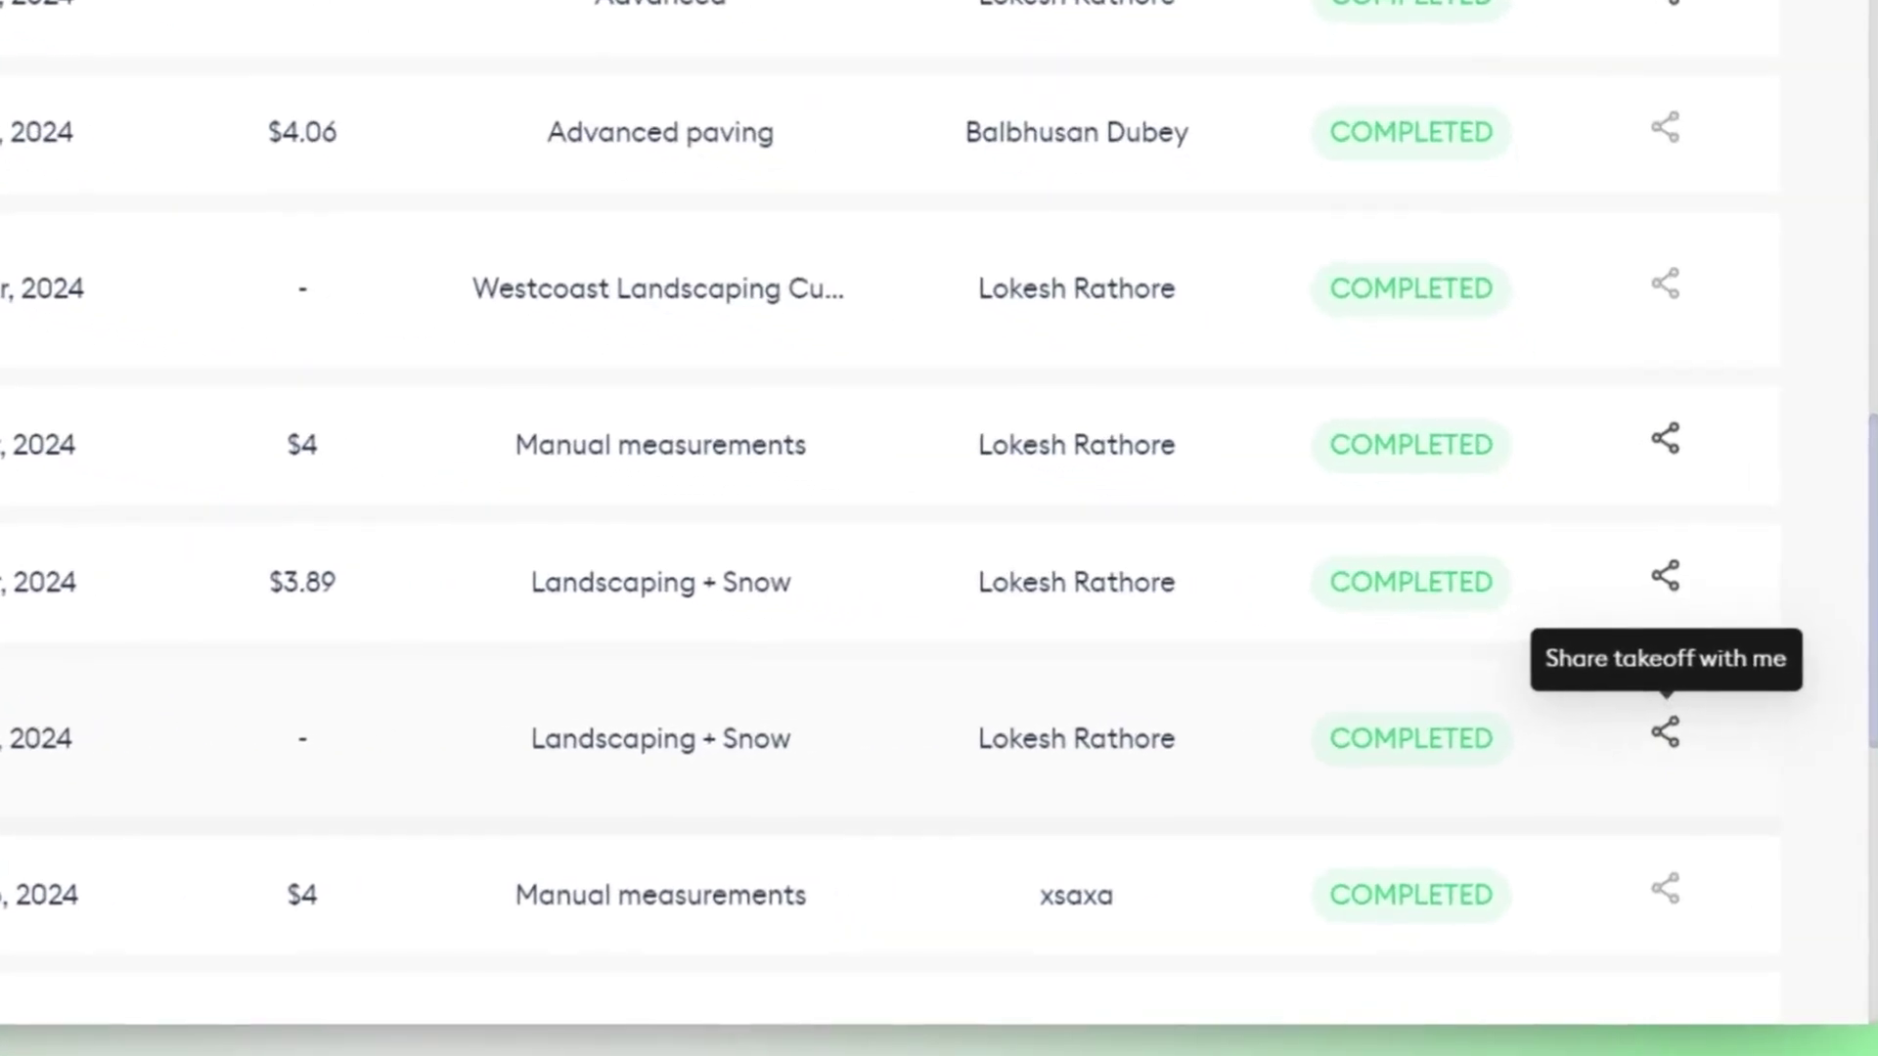
click(1667, 735)
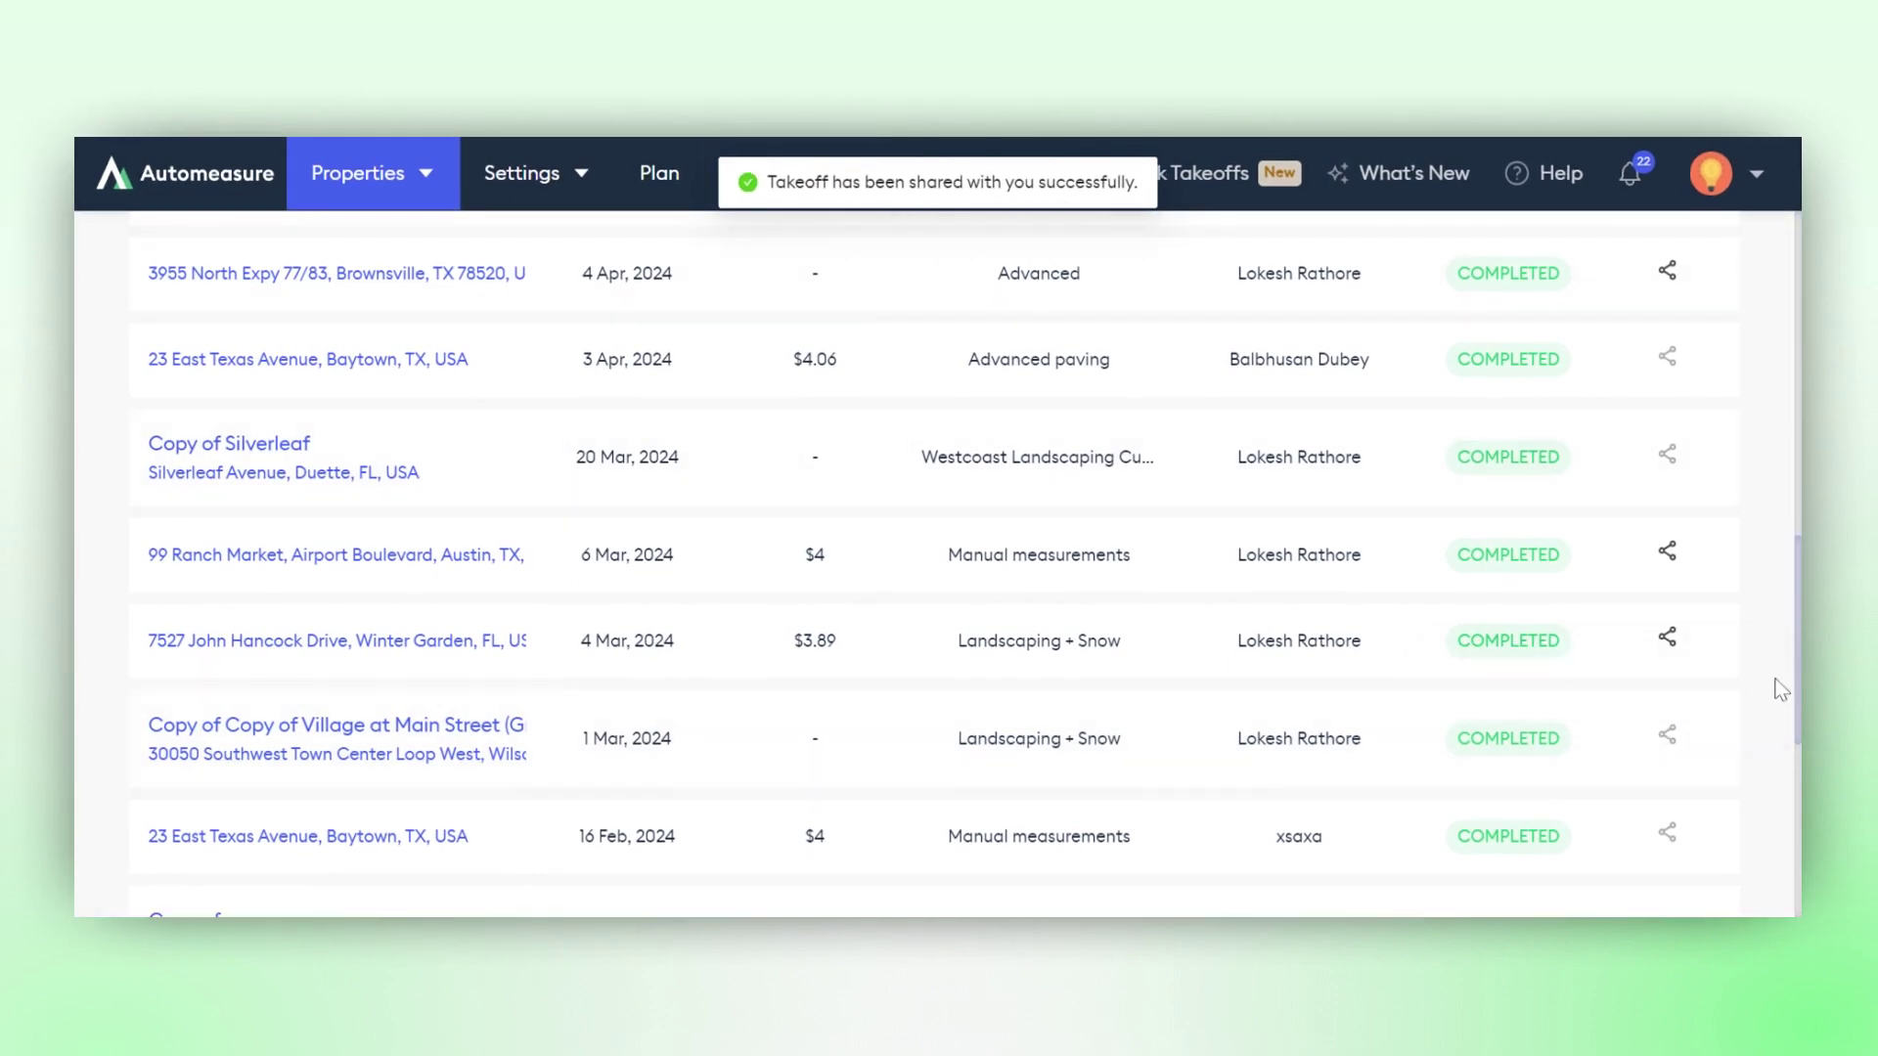
drag(1793, 734, 1794, 294)
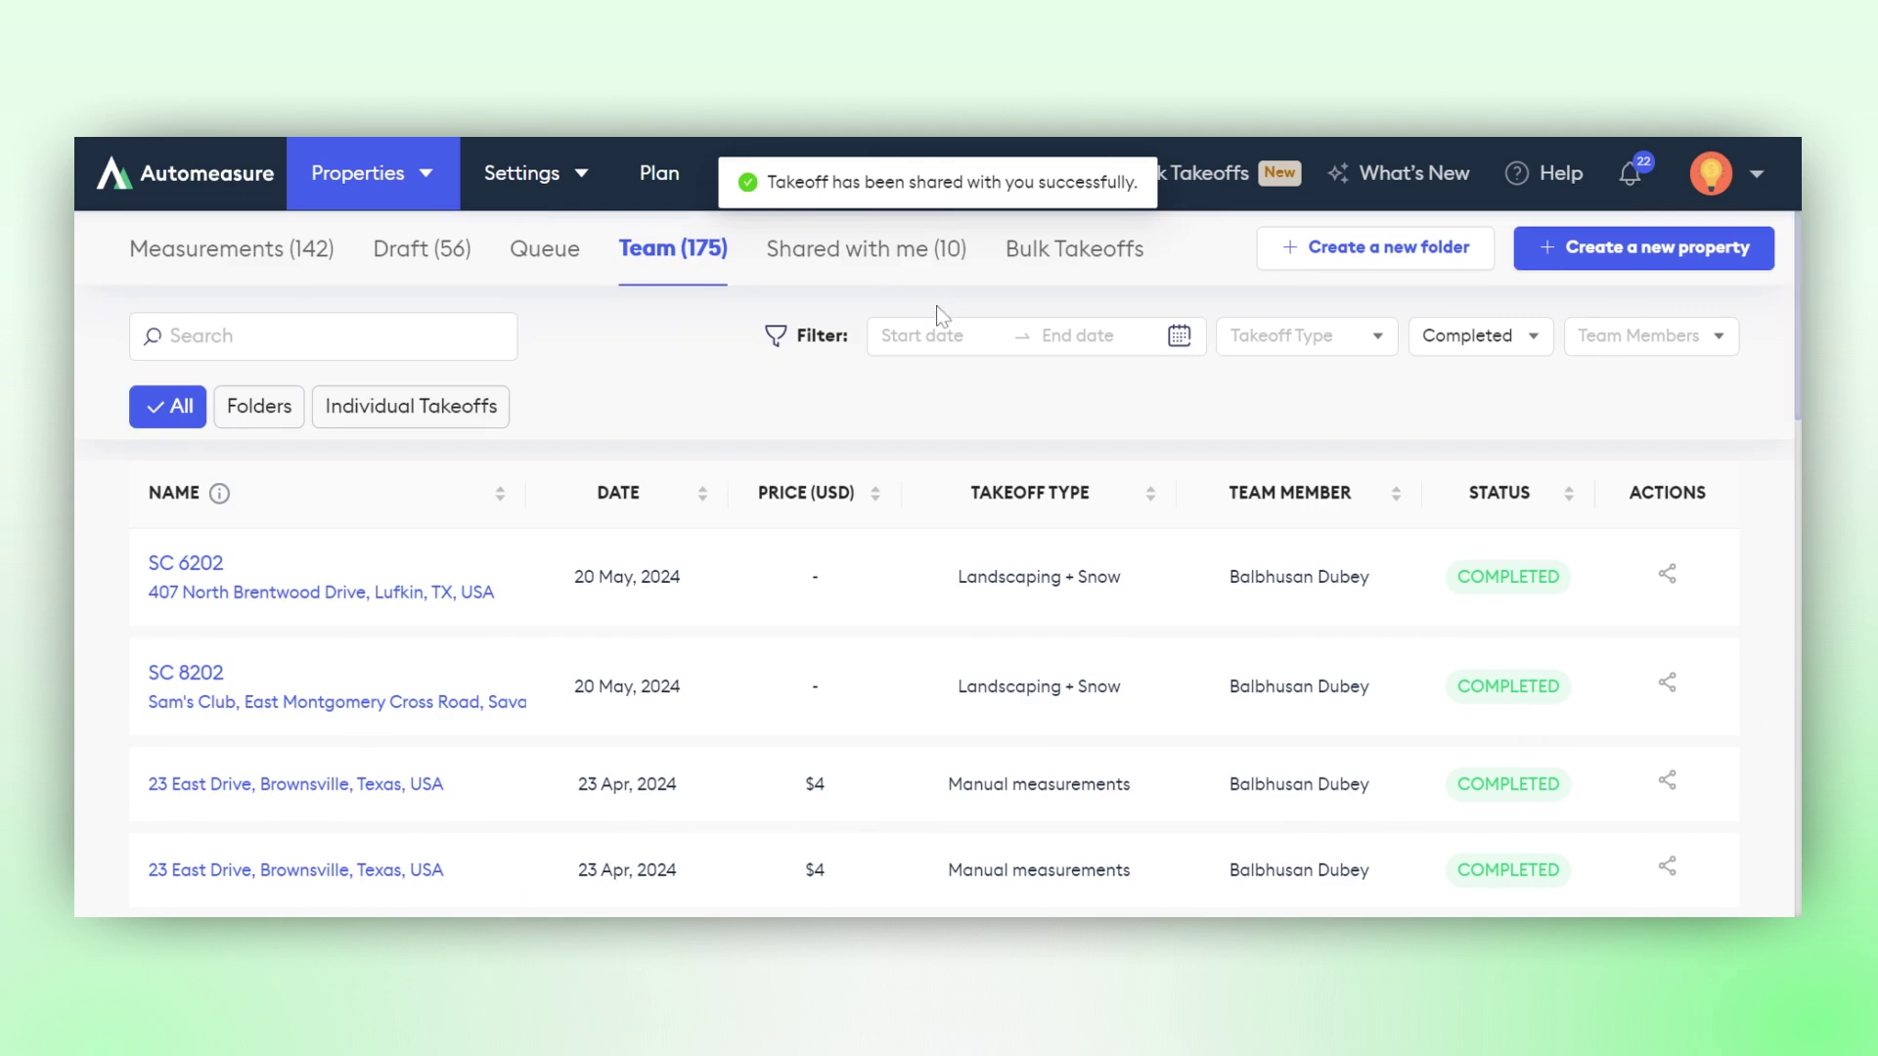
- Open Copy of Copy of Village at Main Street from the Shared with me tab
click(873, 252)
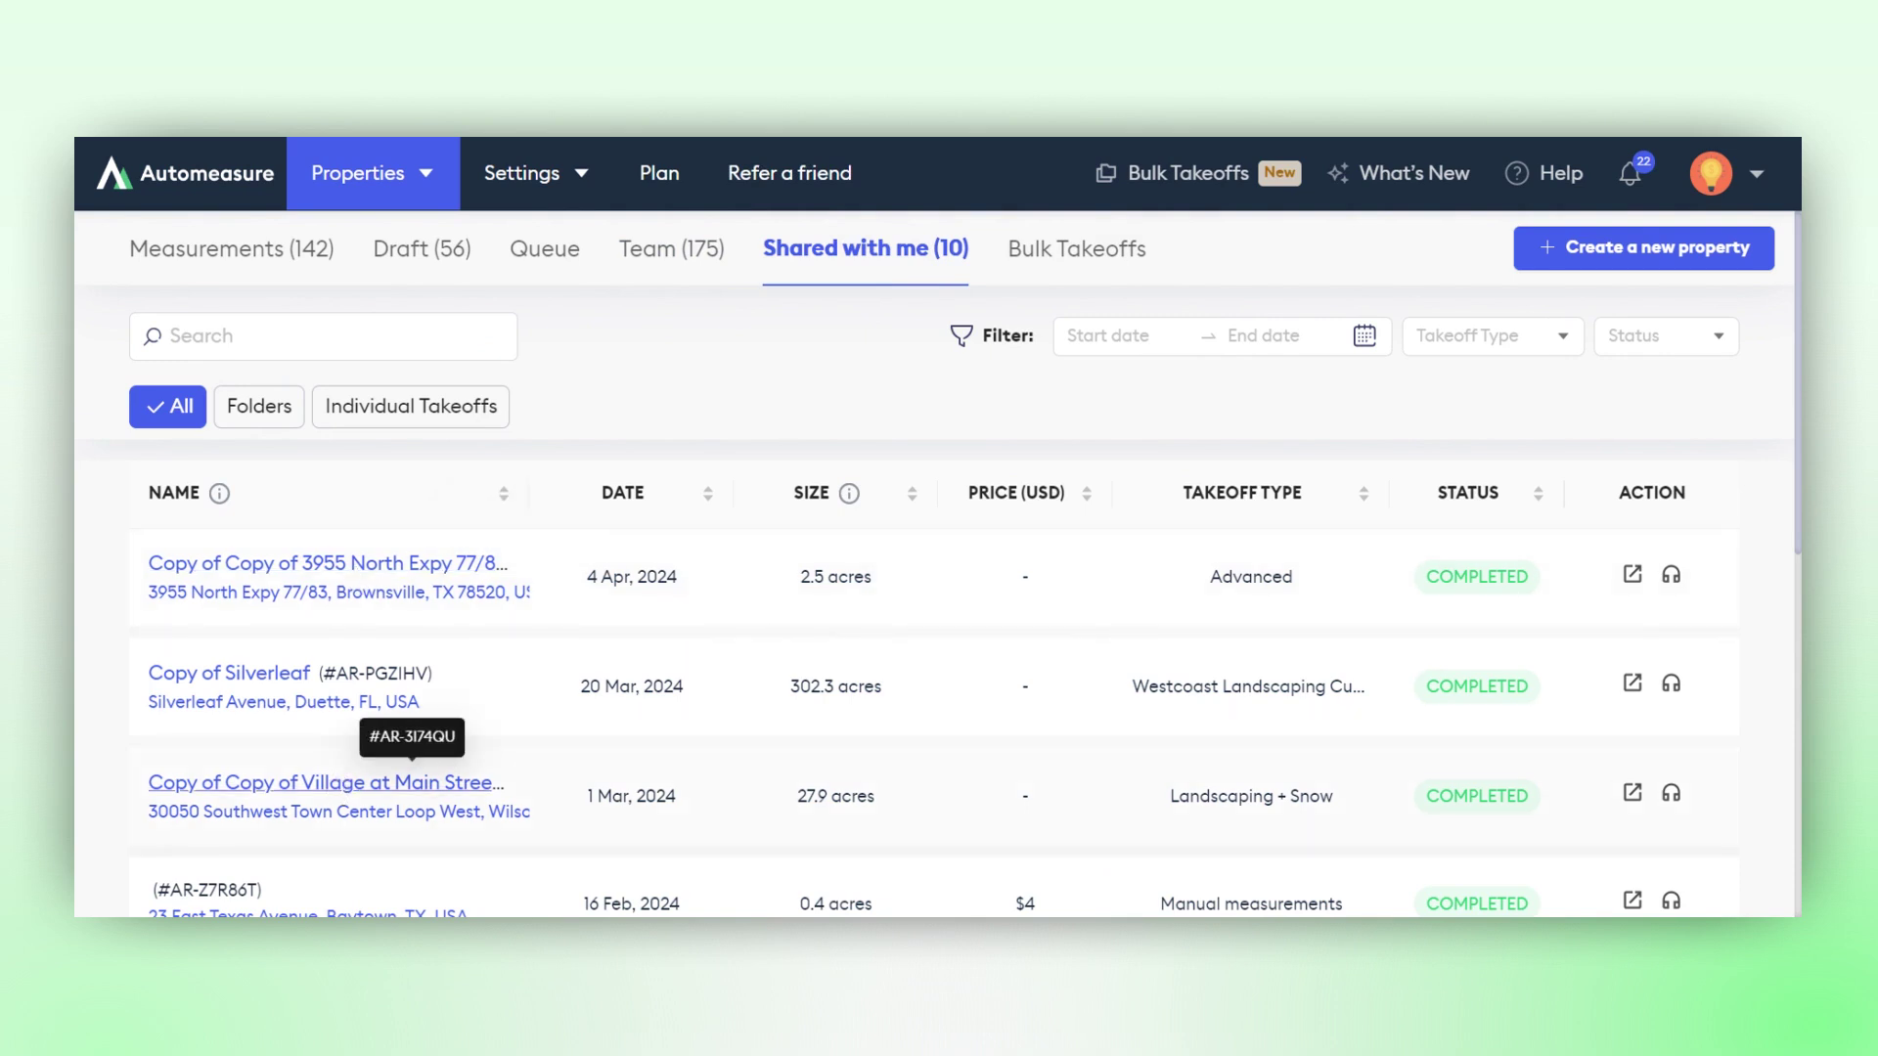
click(327, 783)
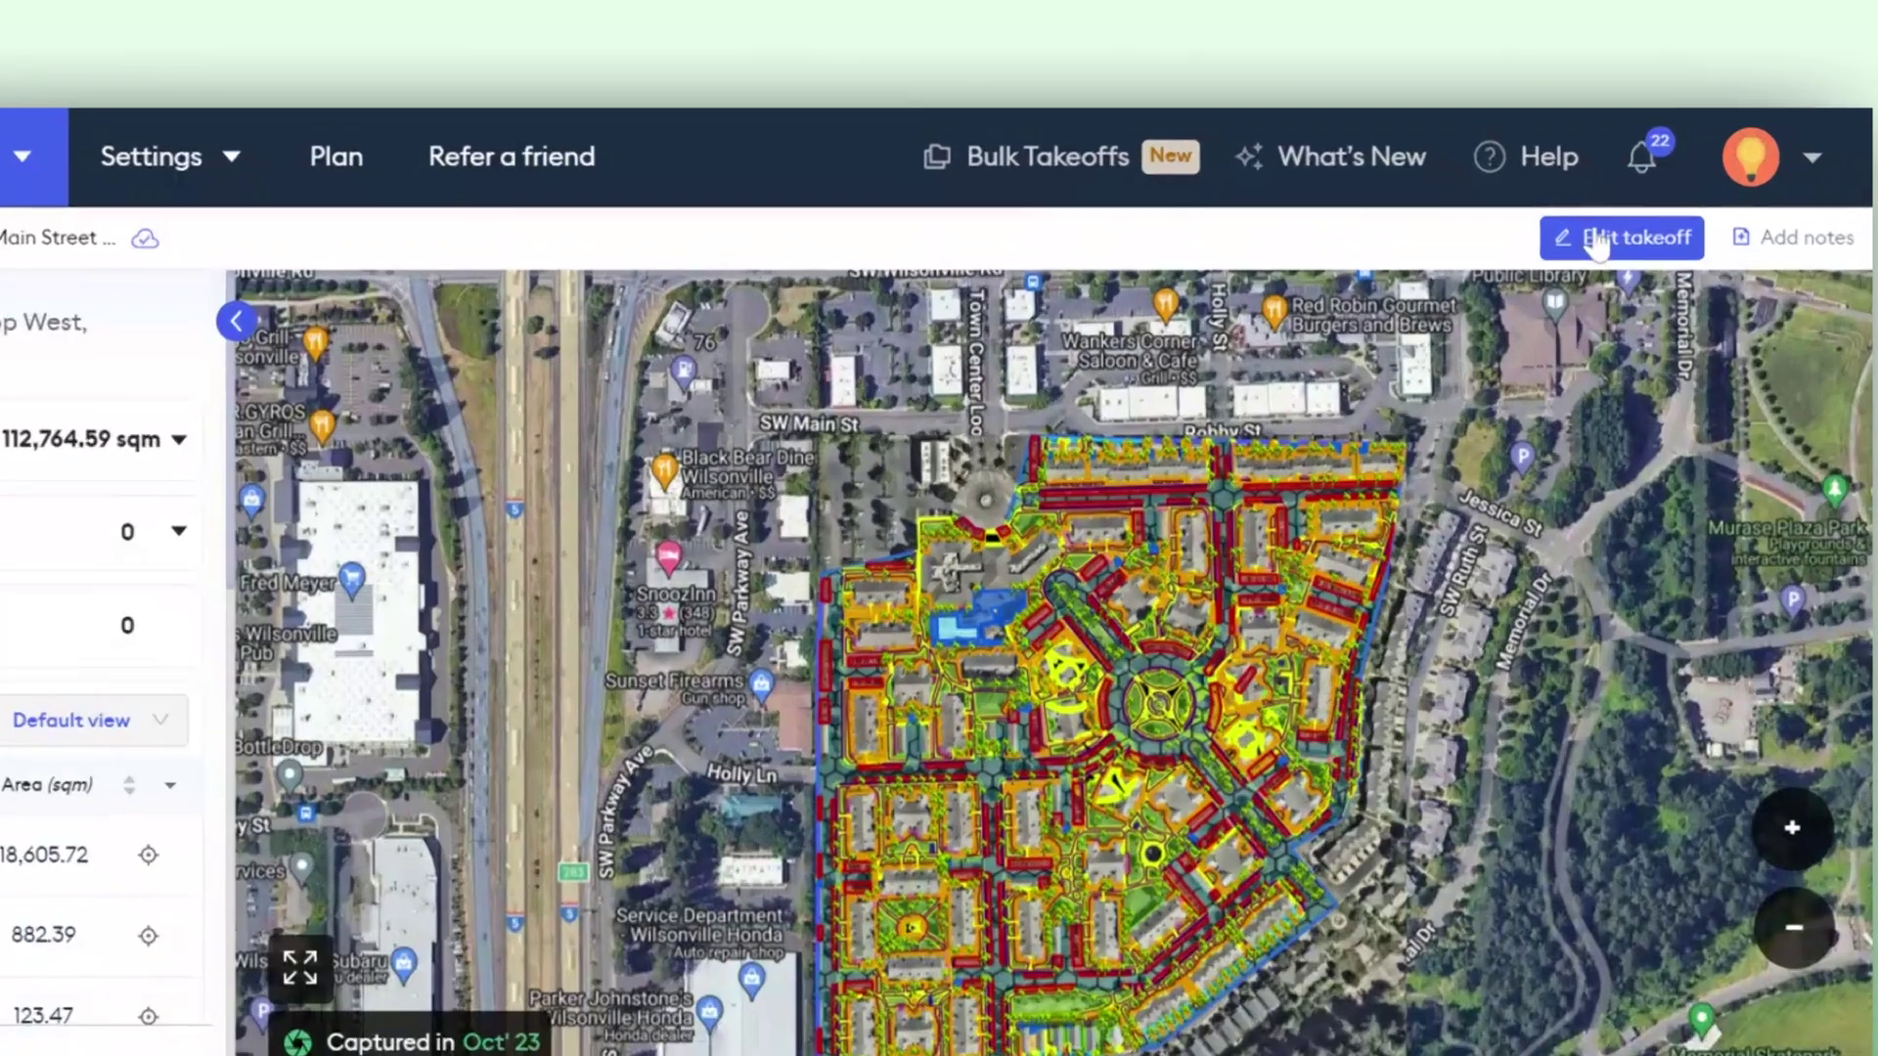
click(1615, 234)
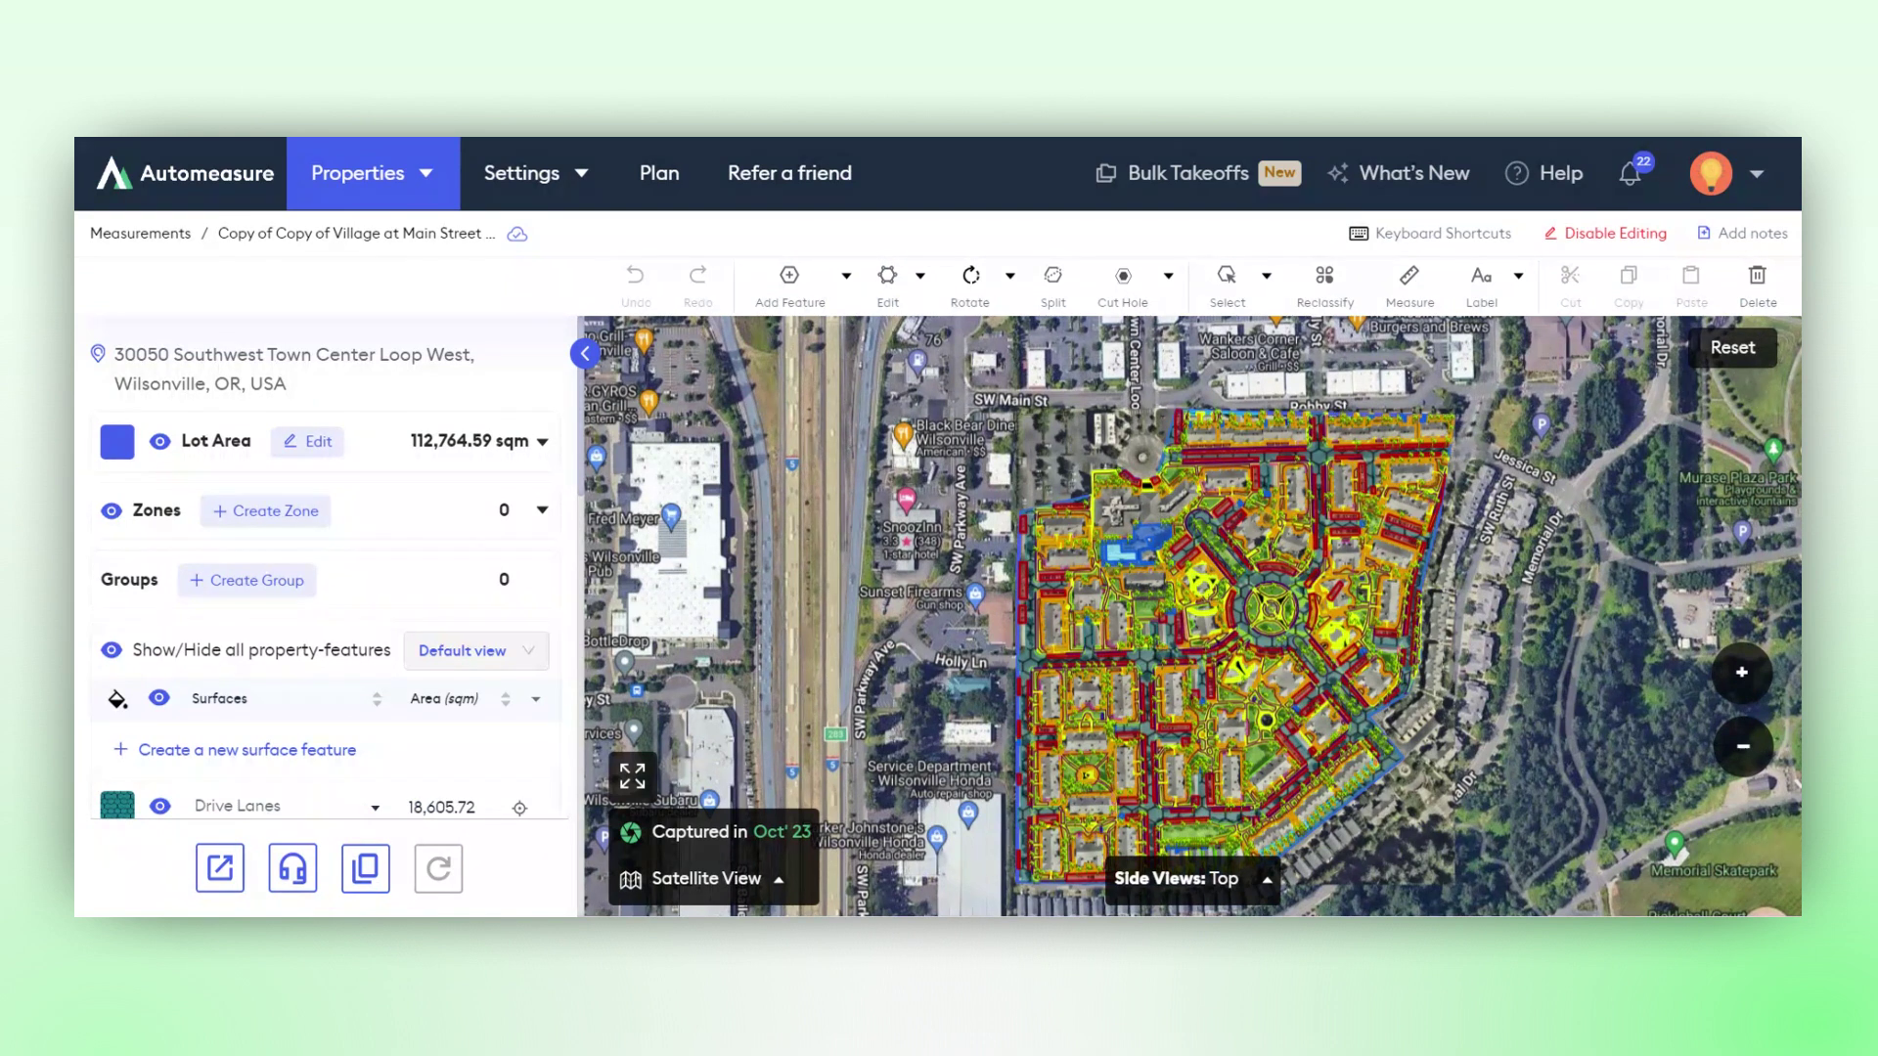
click(221, 867)
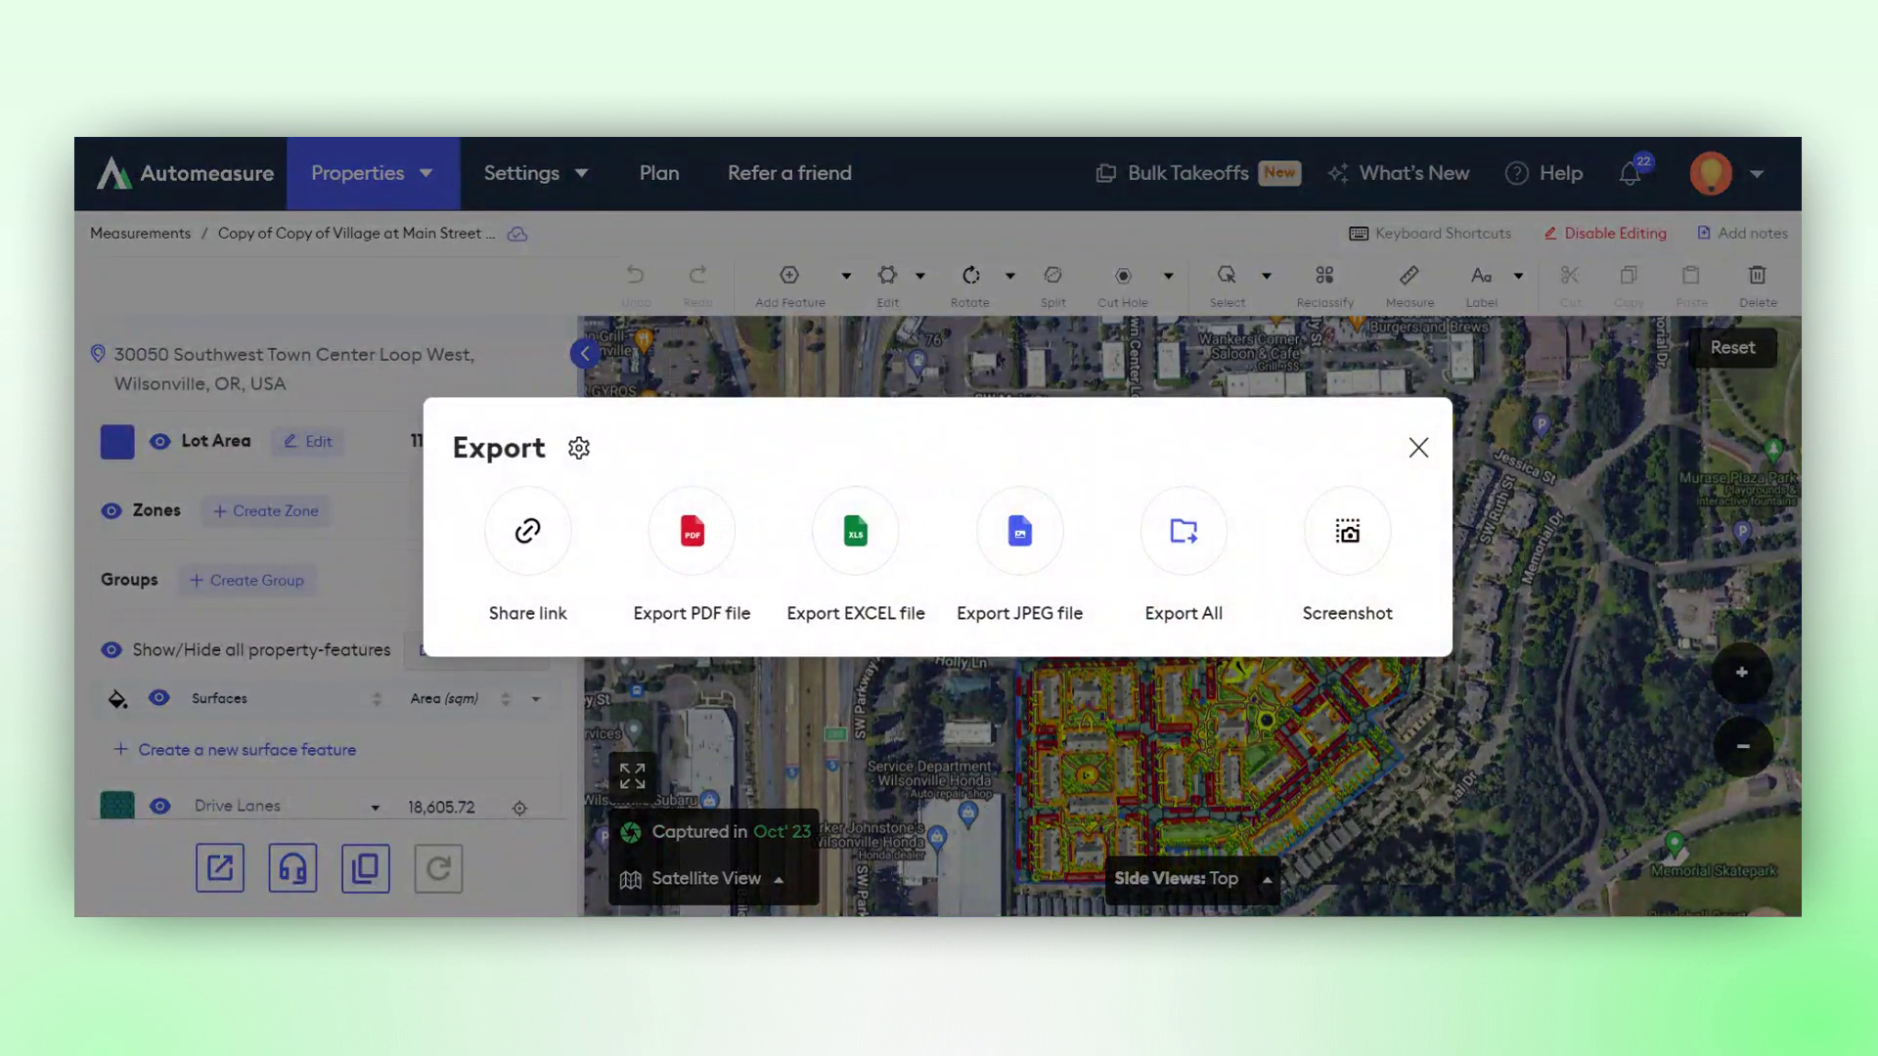
click(1417, 447)
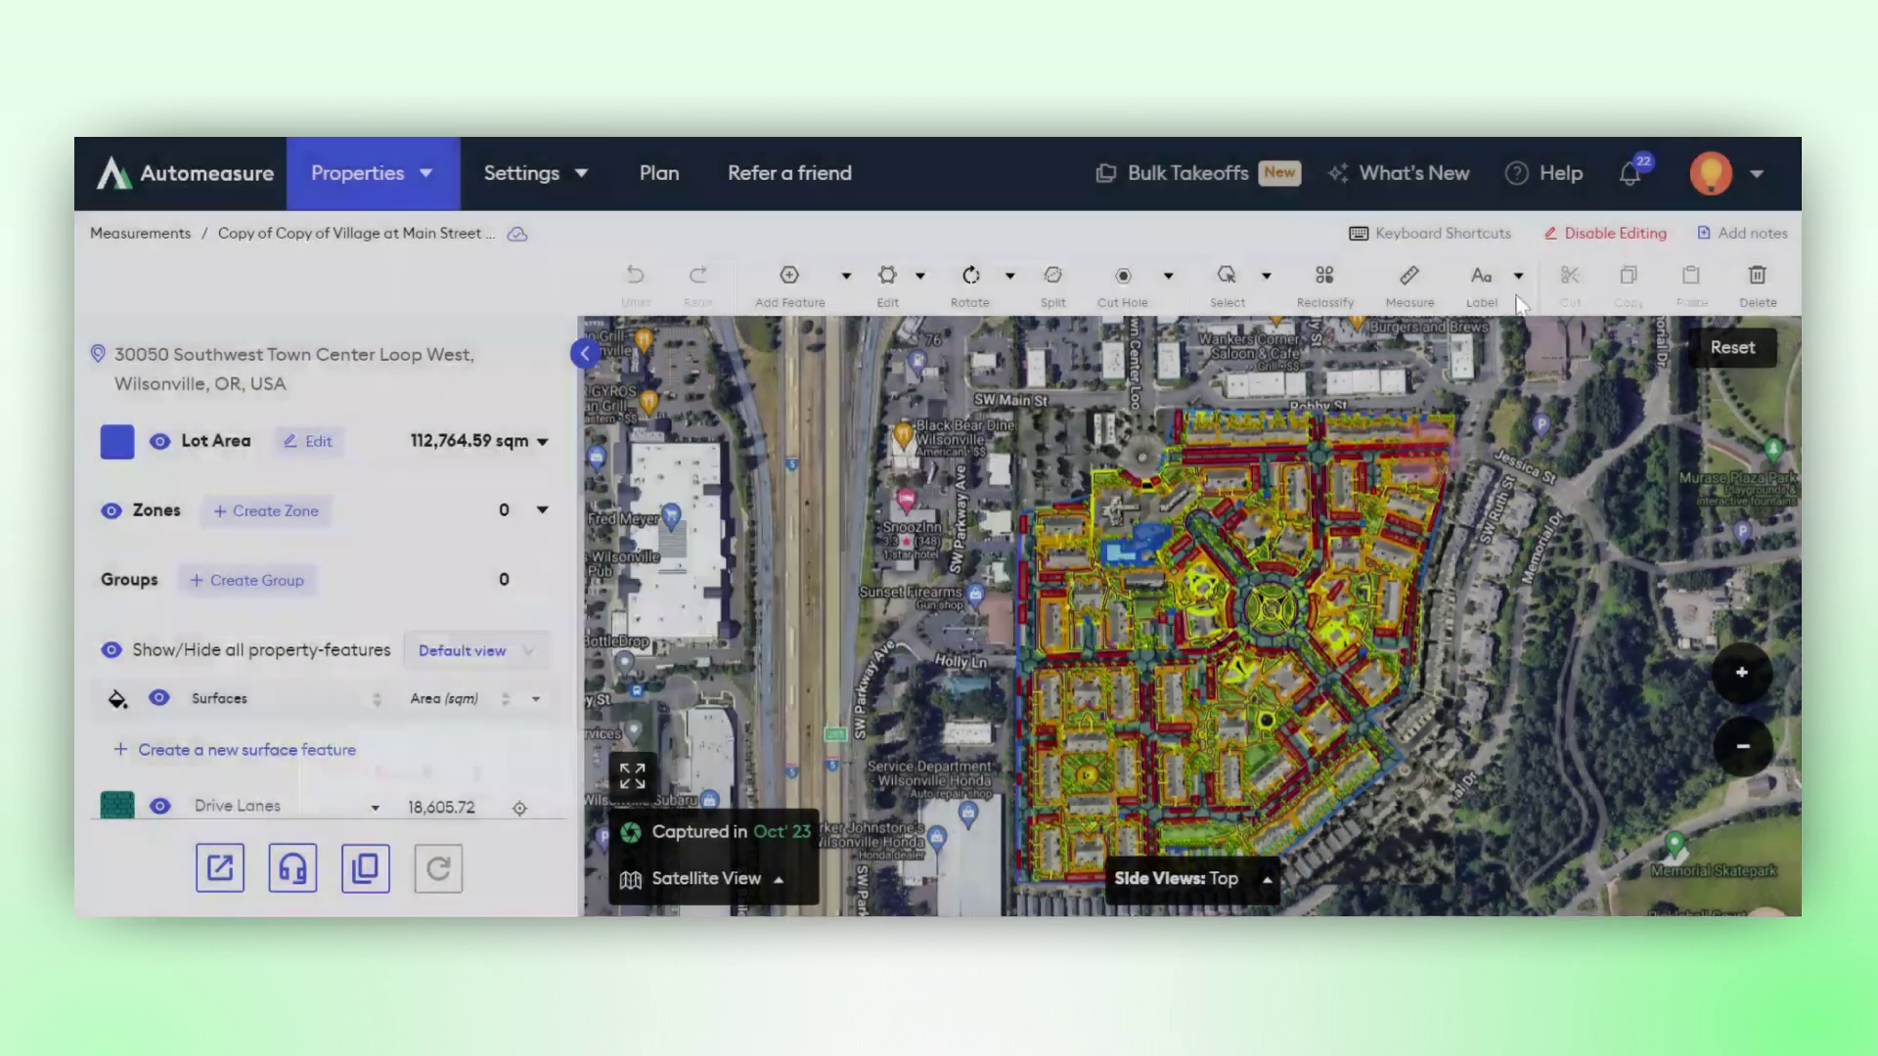
click(1593, 237)
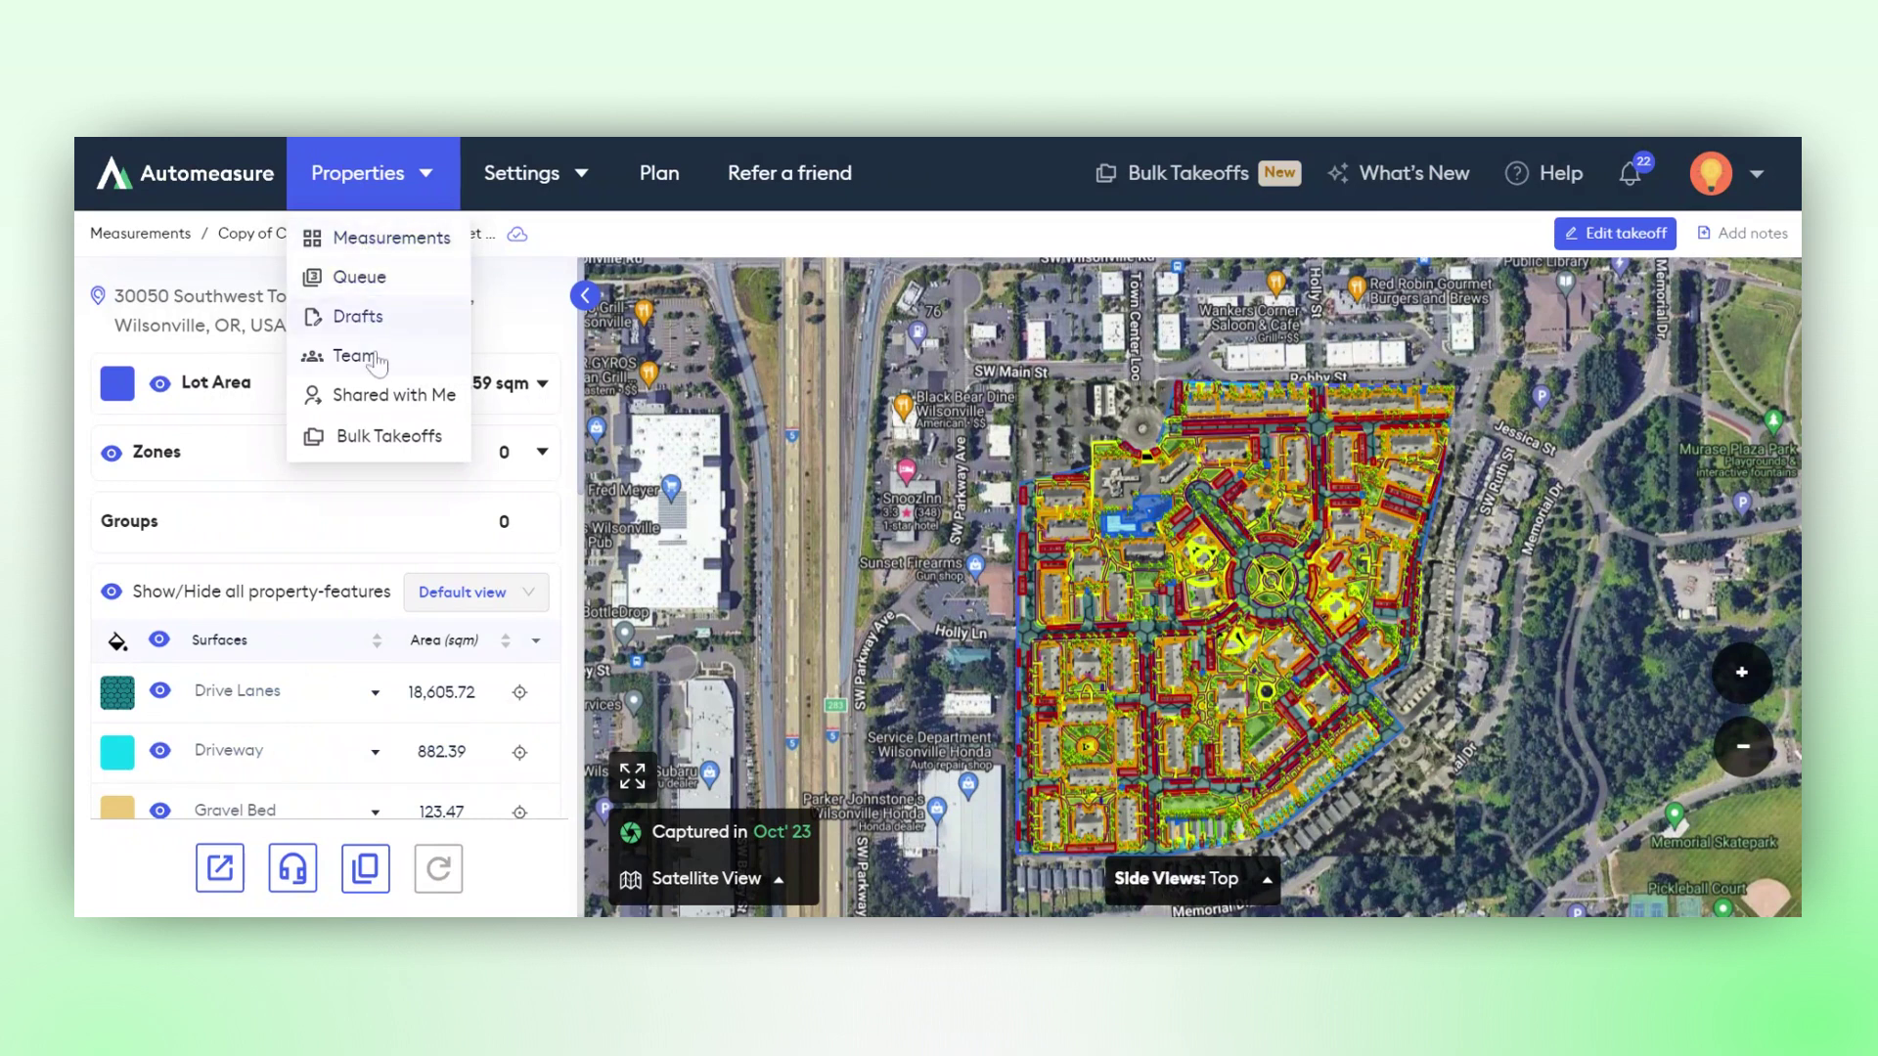
- Filter the Team list to folders and share Test Folder with yourself
click(357, 357)
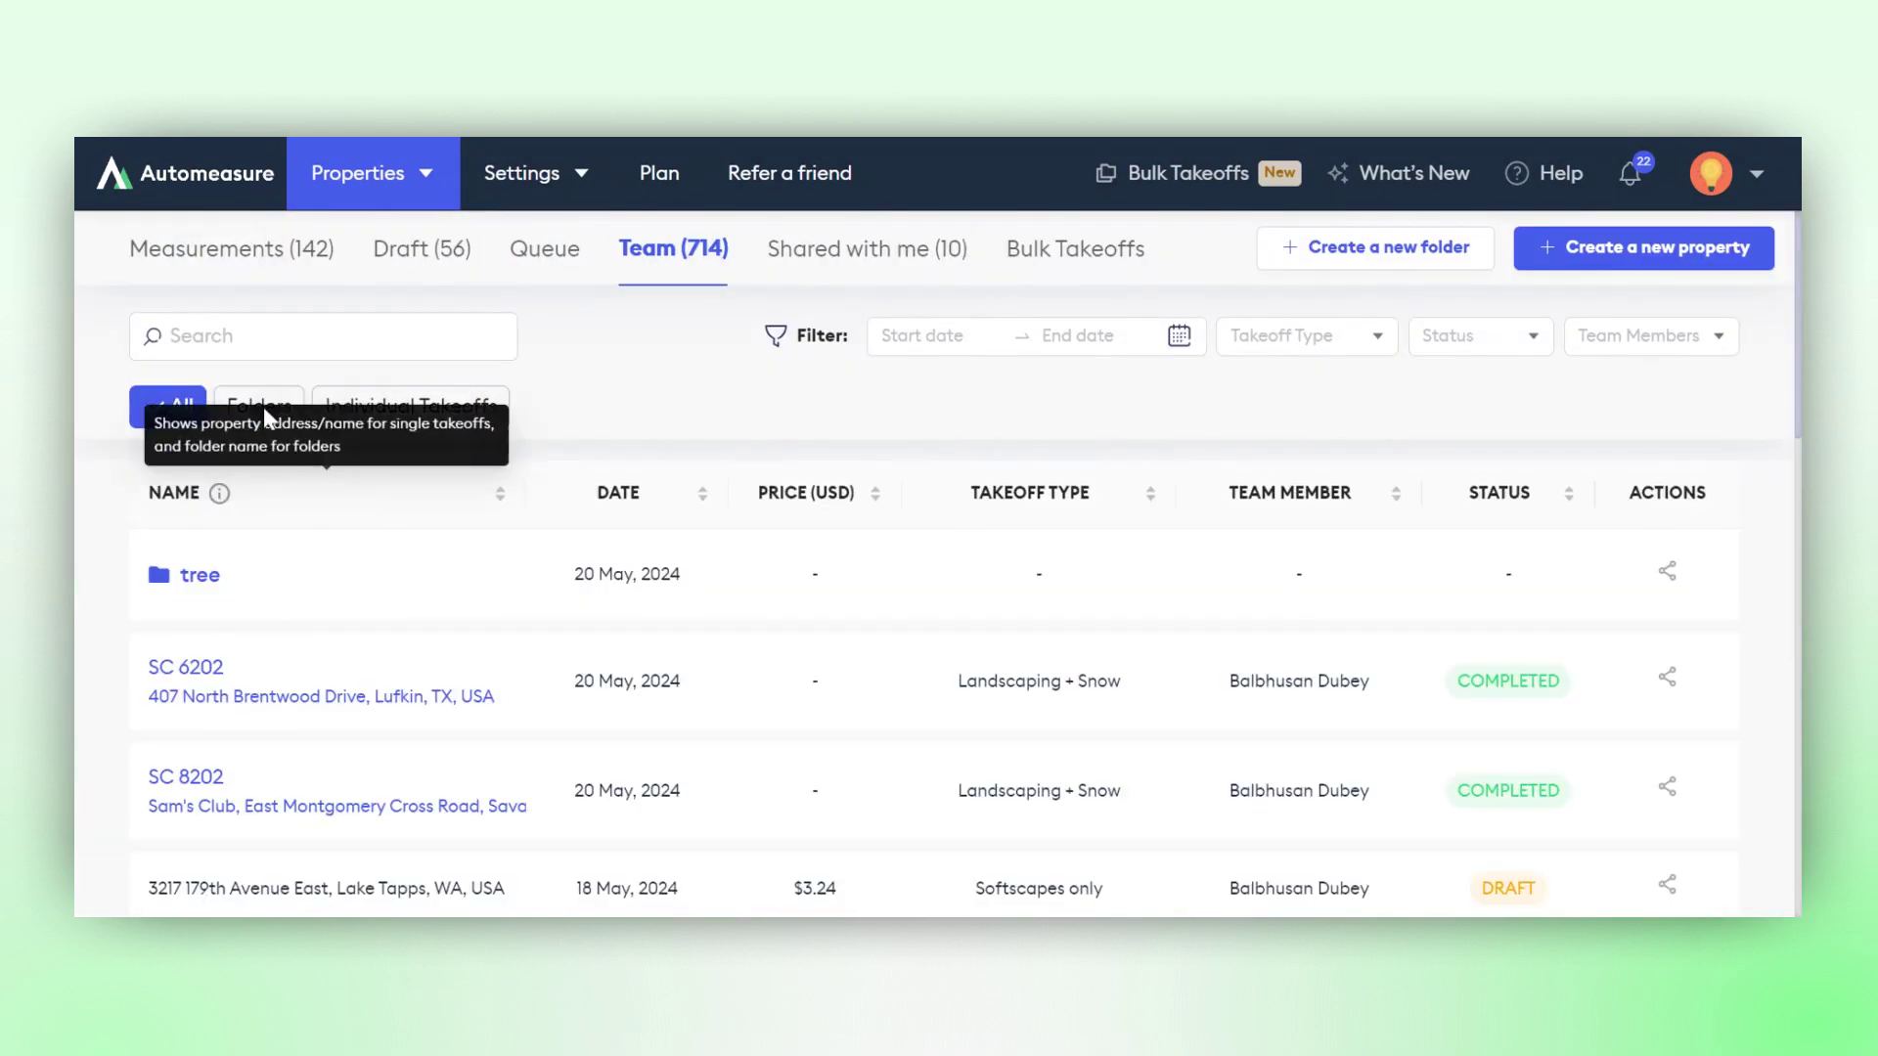
click(259, 407)
scroll(1248, 462, down, 5)
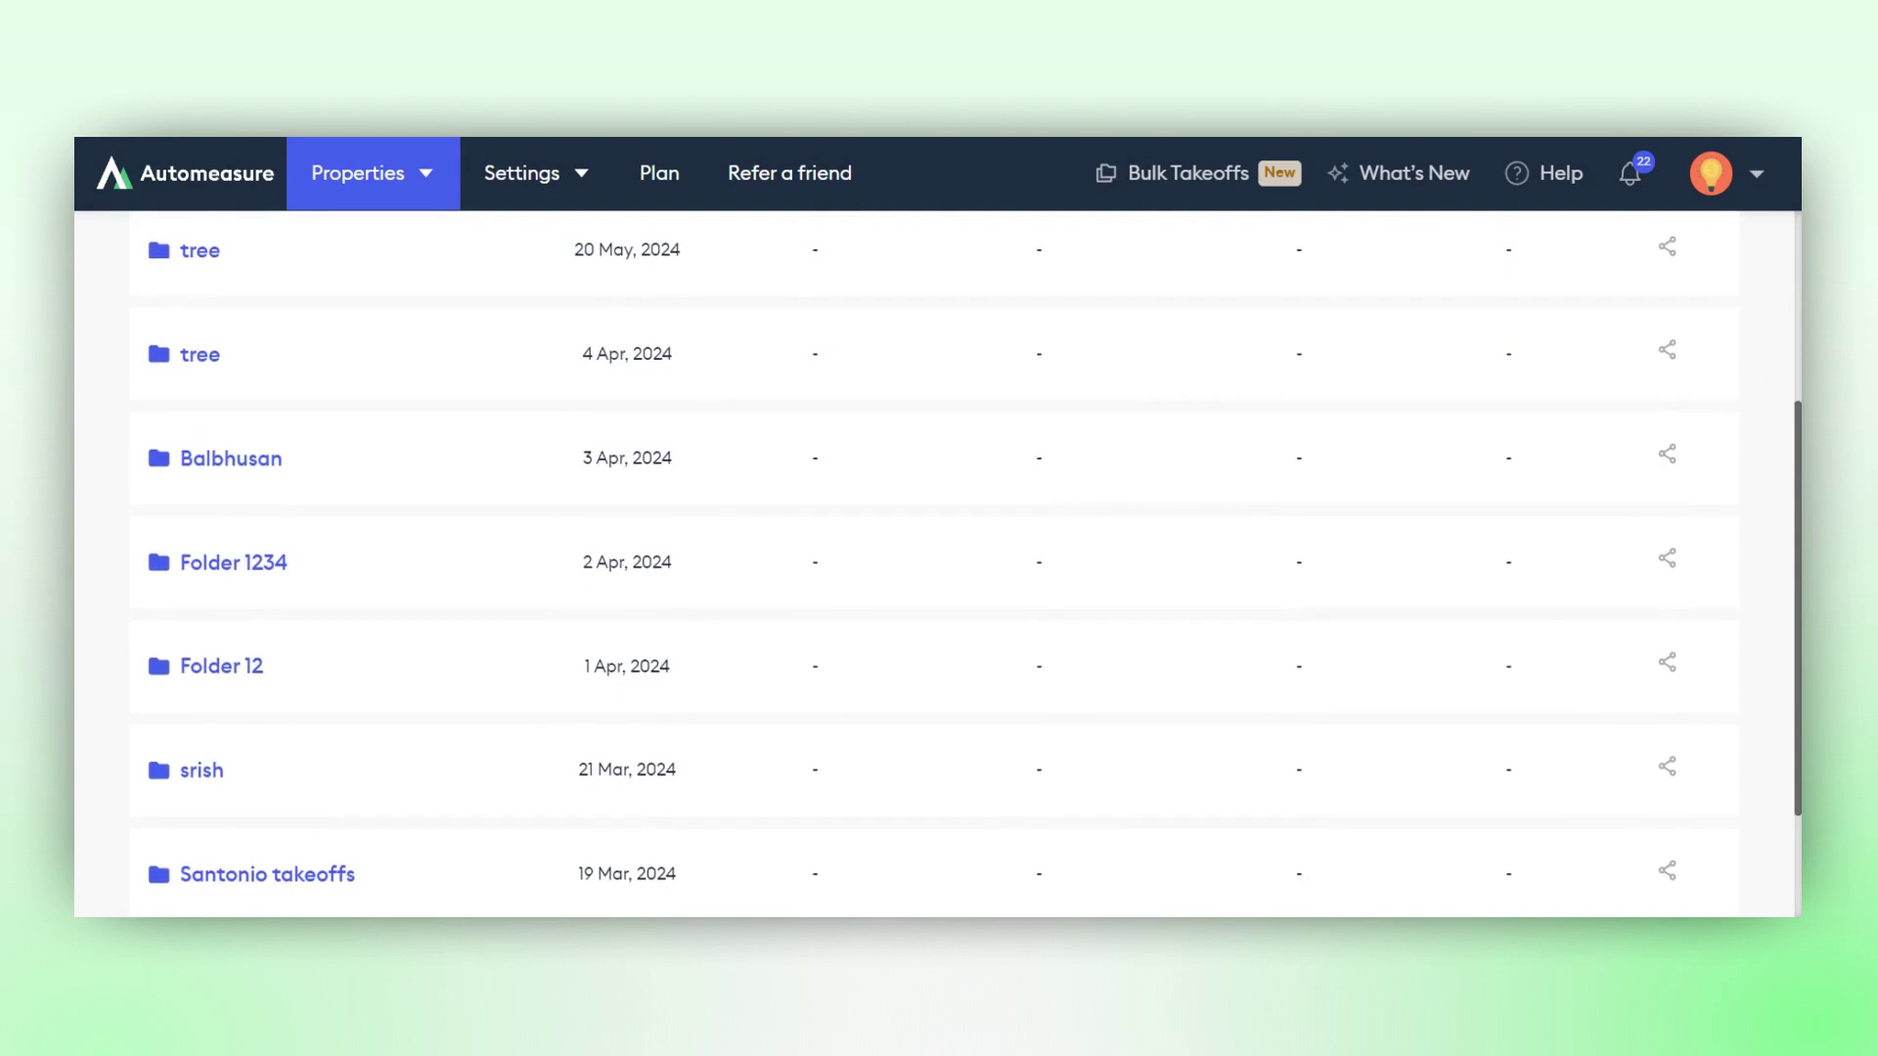
scroll(1247, 463, down, 3)
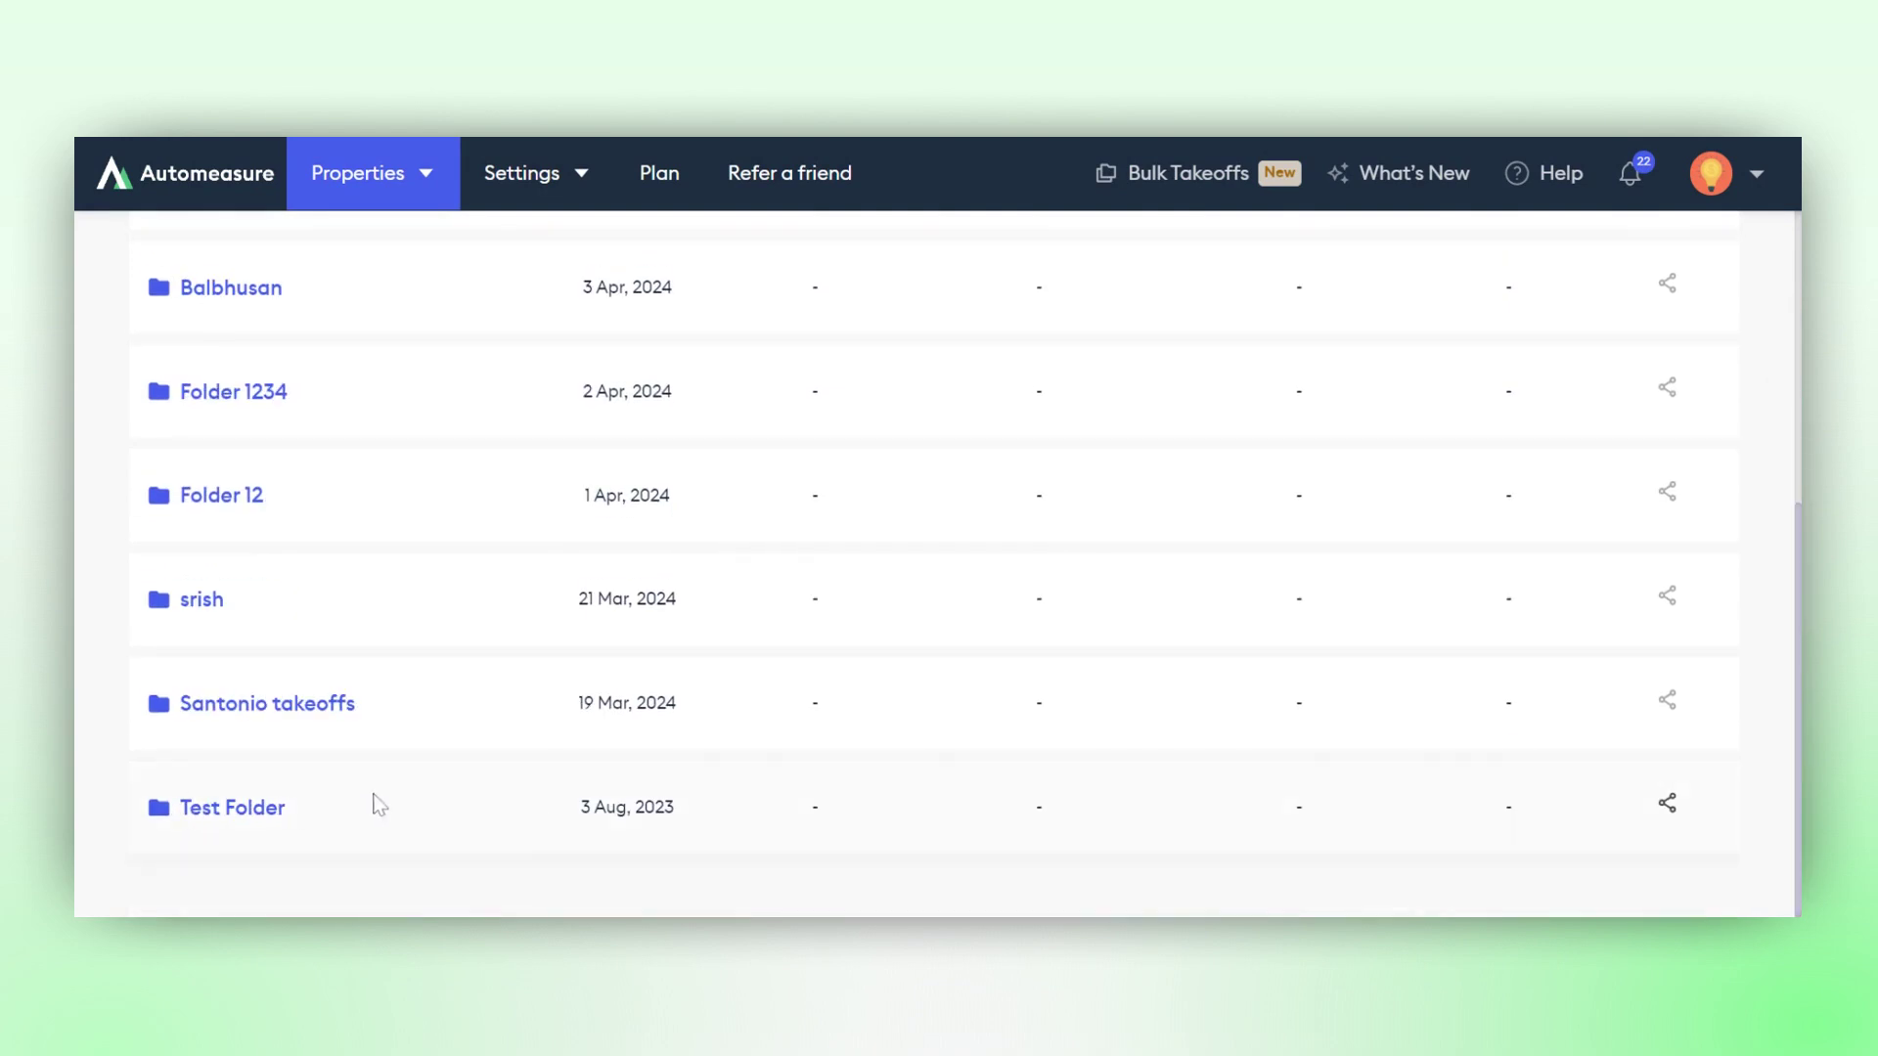
click(1668, 807)
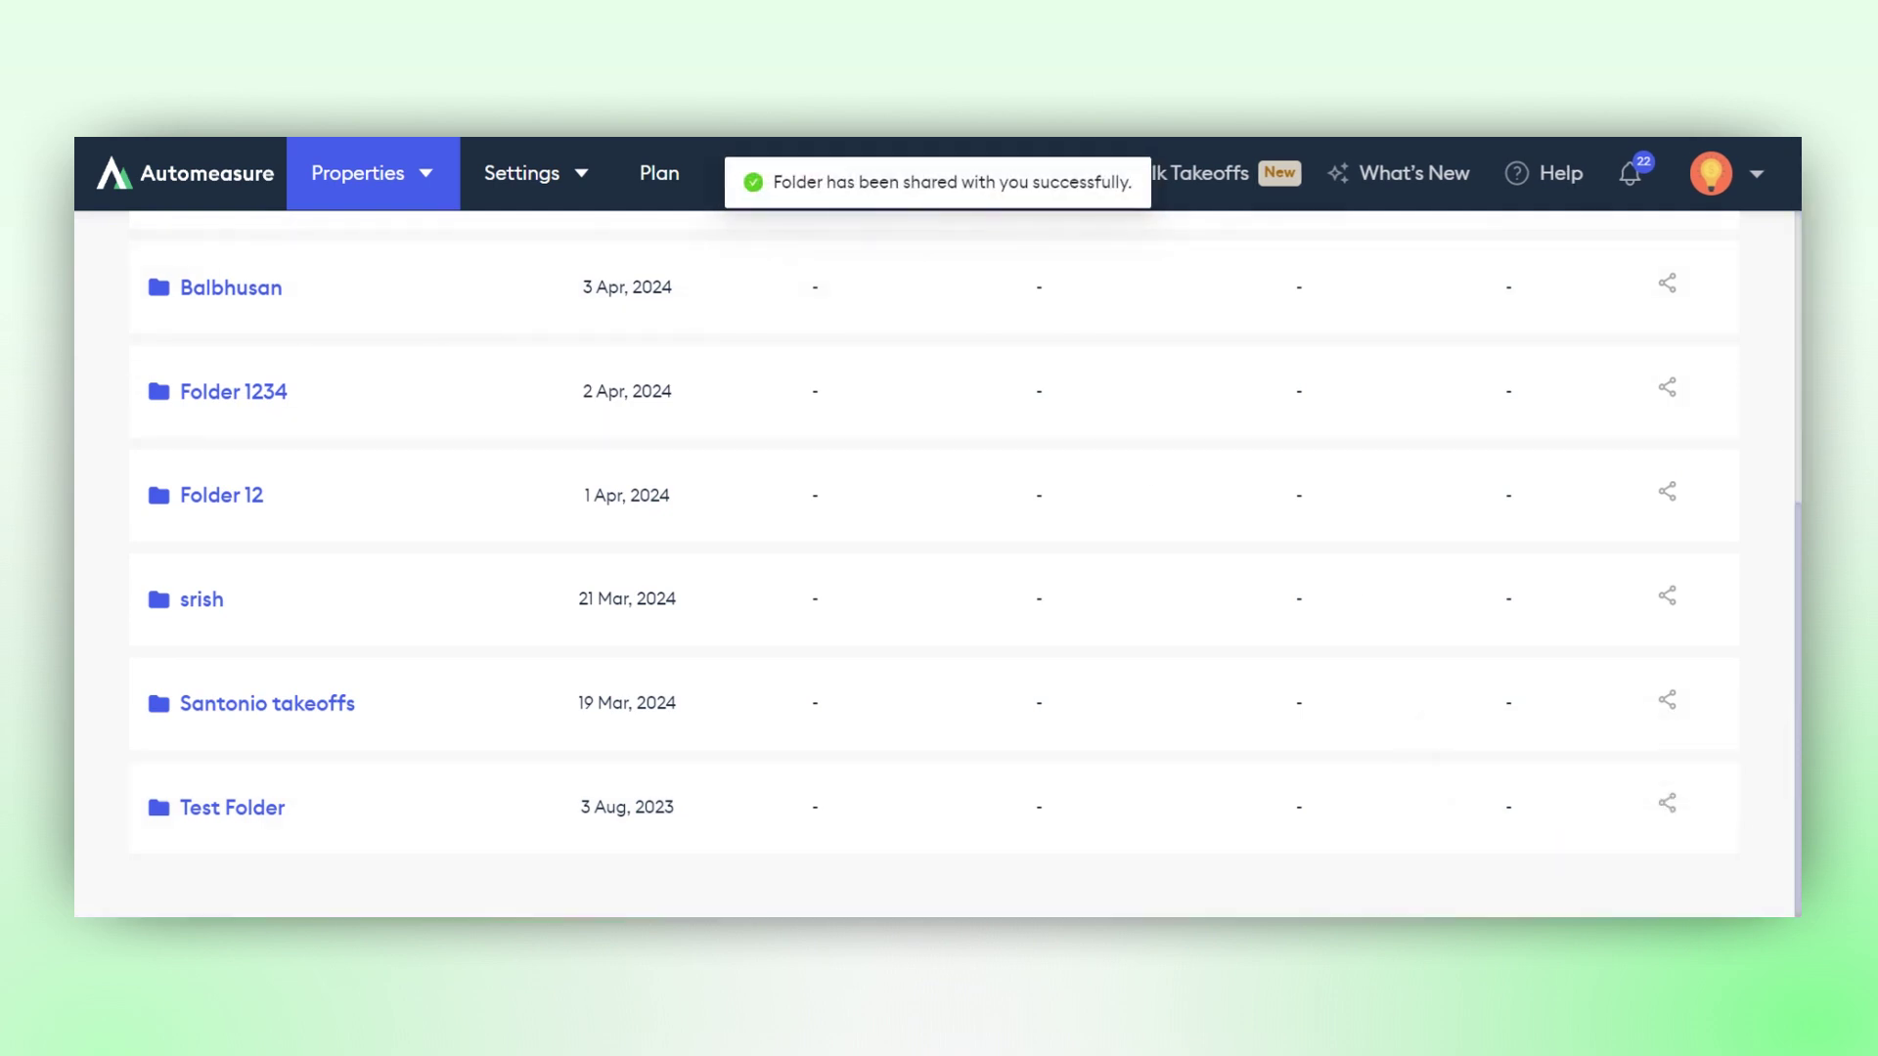
scroll(872, 588, up, 5)
- Check the Shared with me tab for Test Folder among the shared takeoffs
click(836, 248)
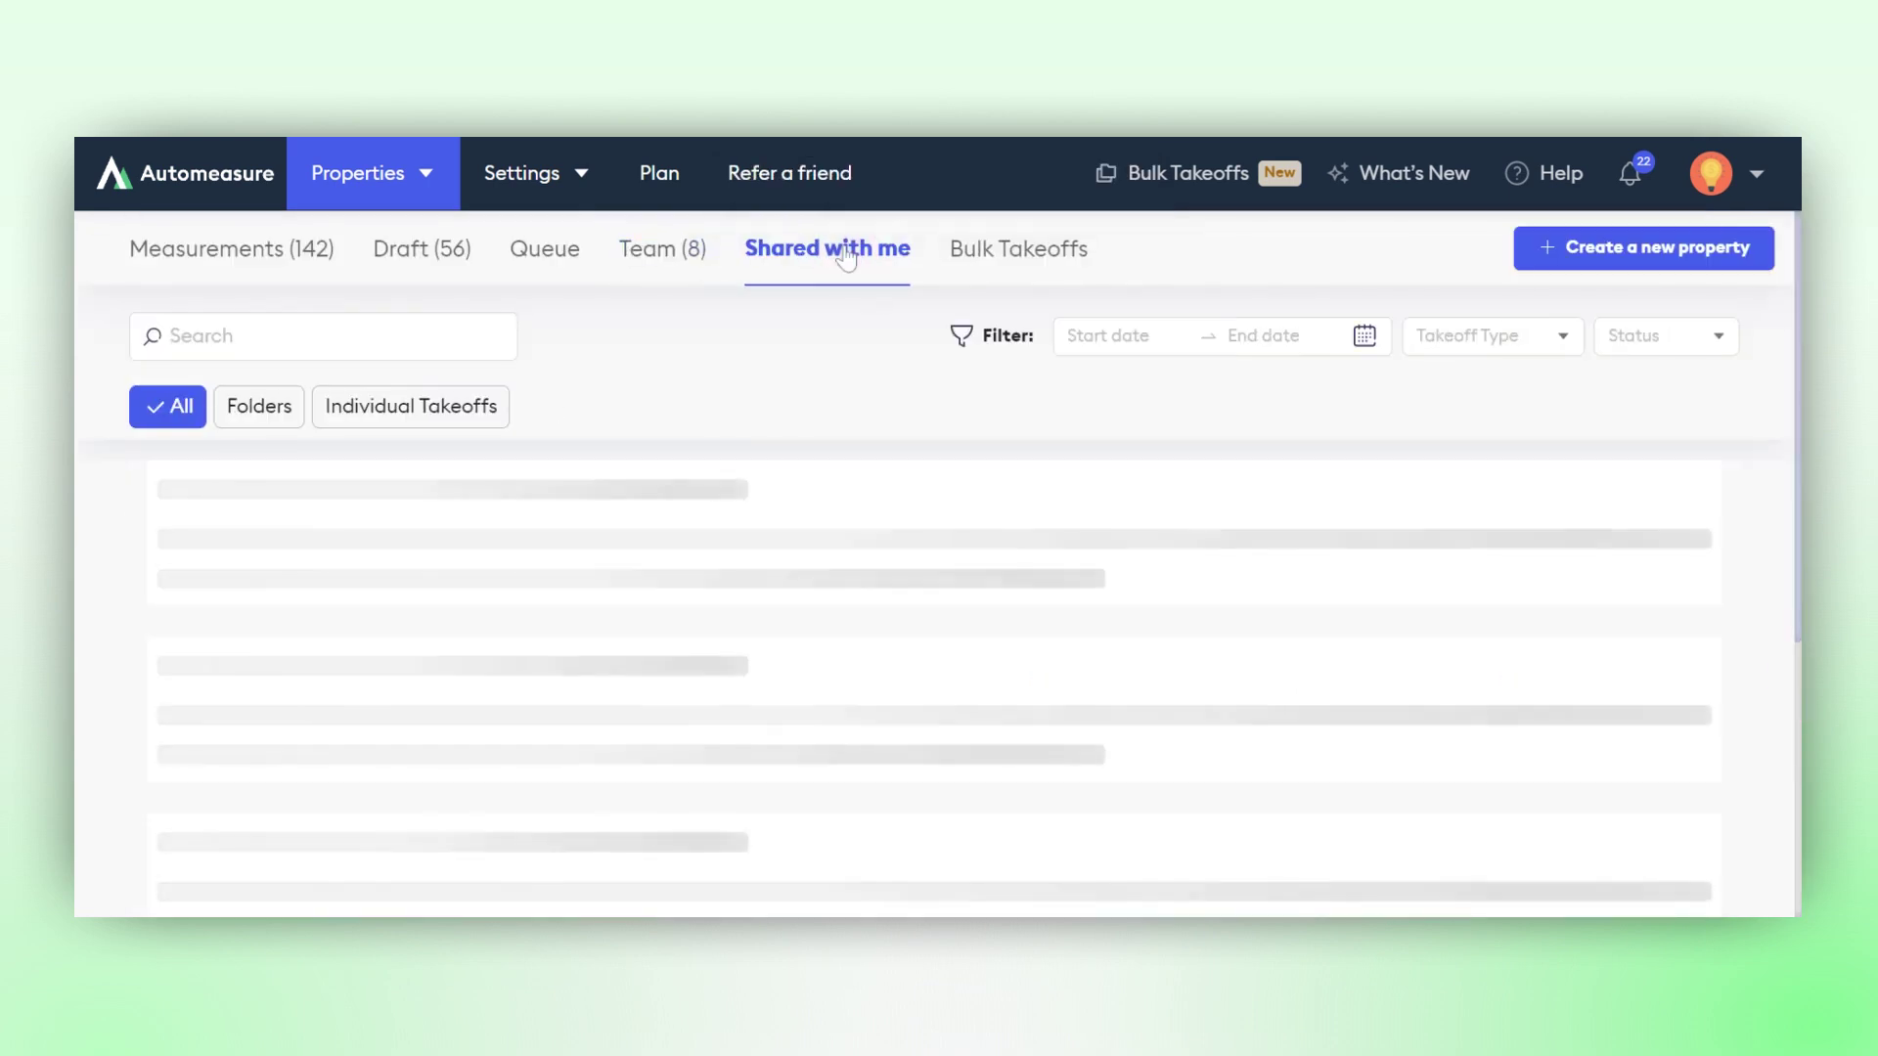
scroll(940, 588, down, 3)
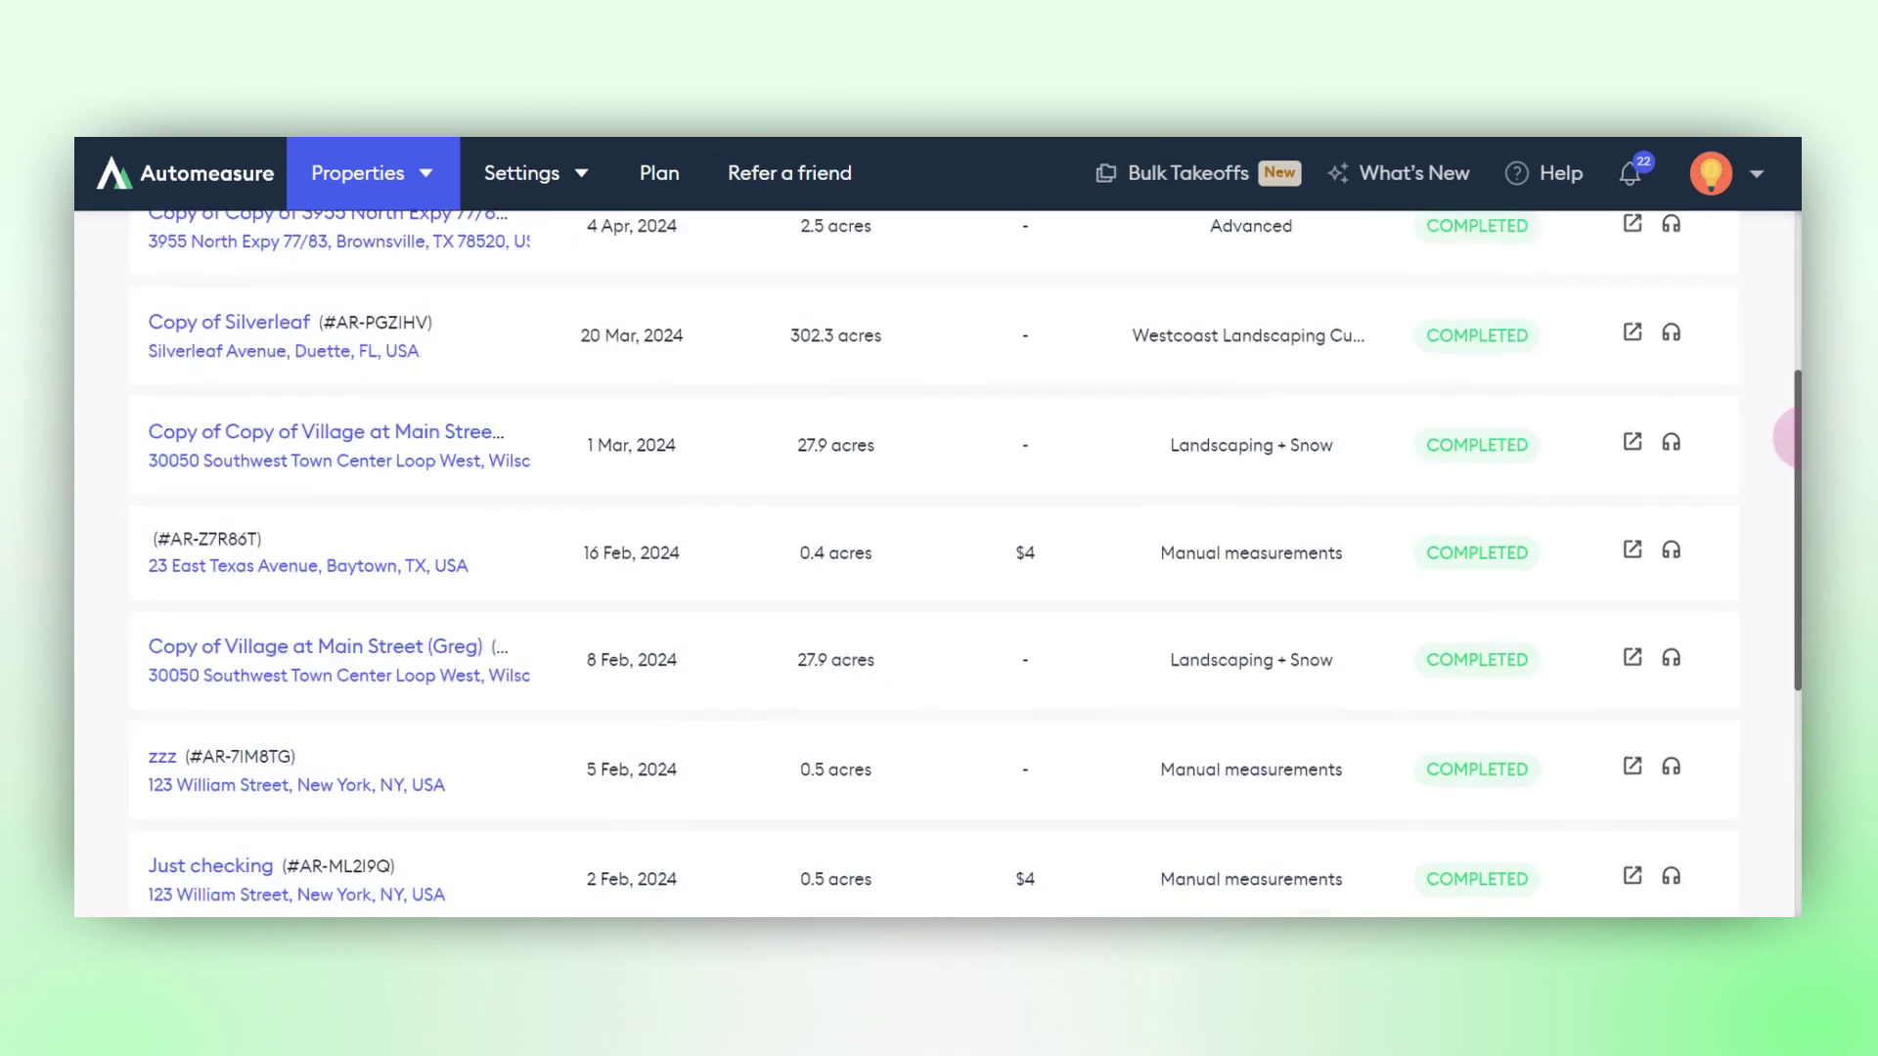
scroll(939, 588, down, 4)
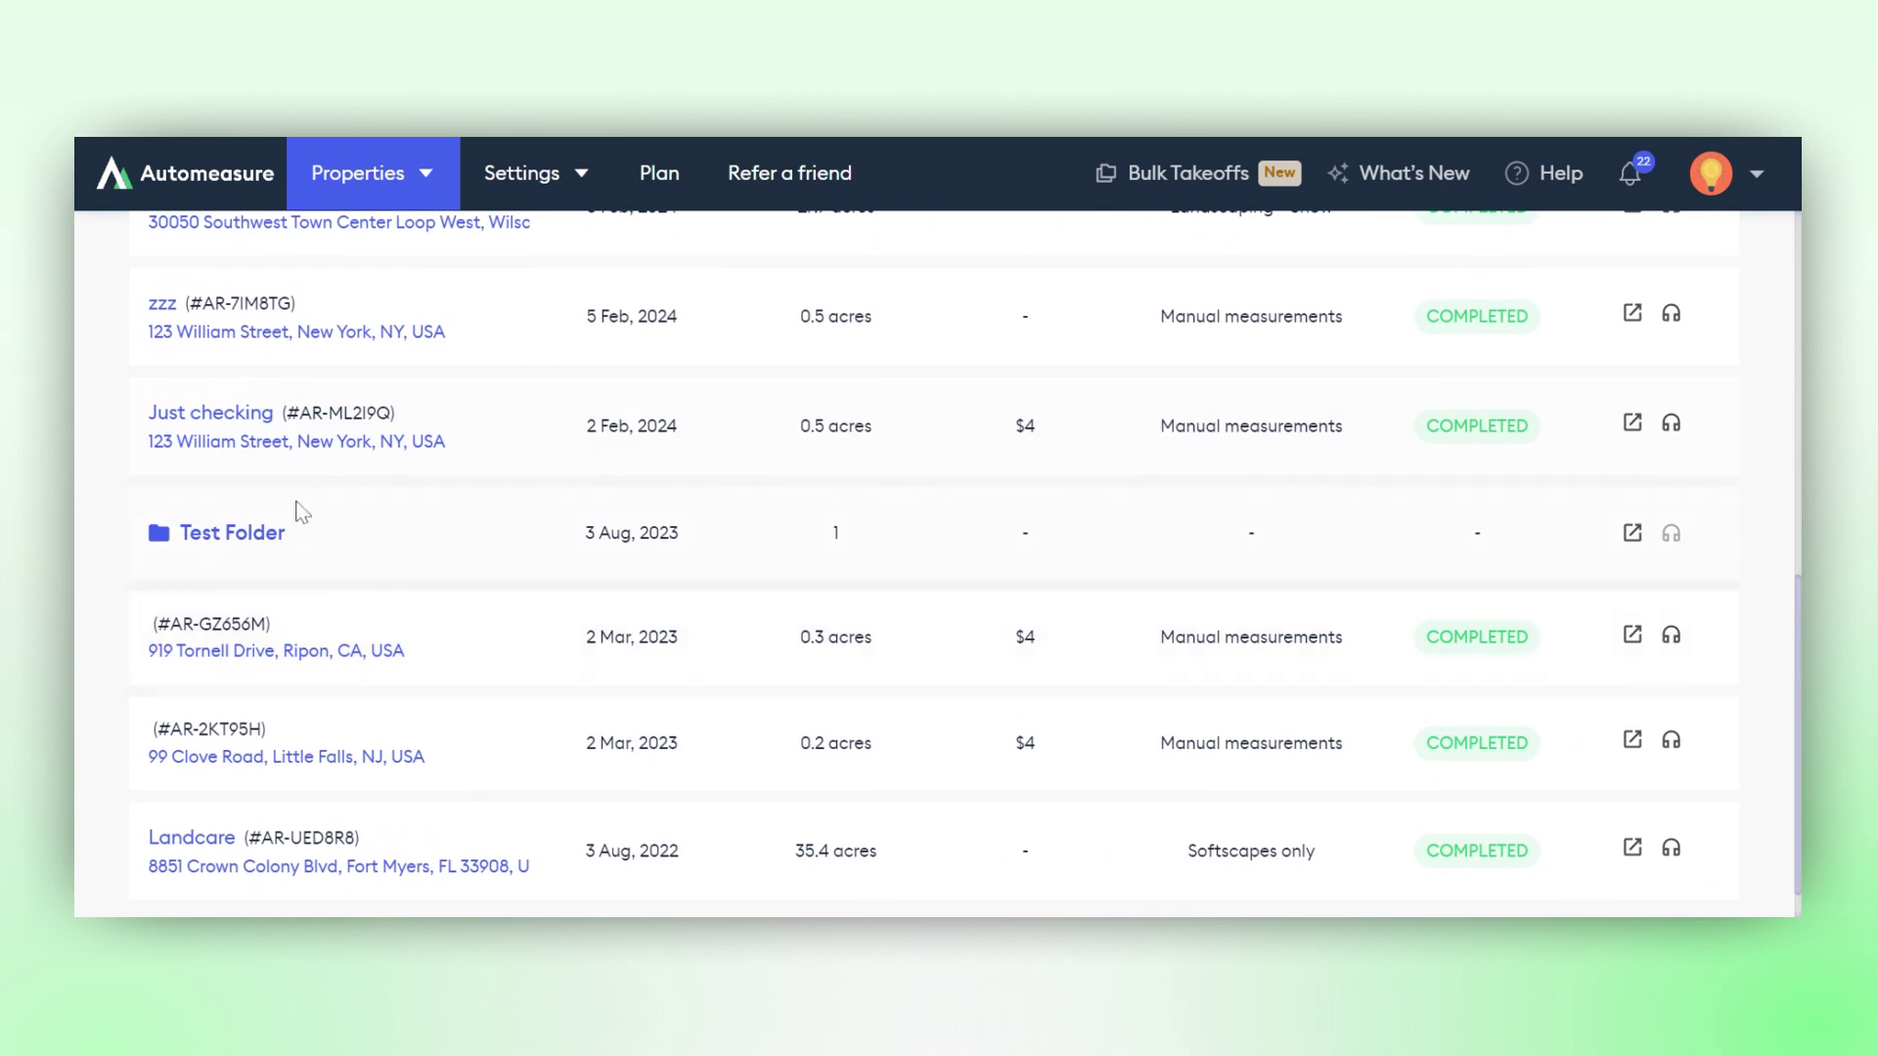